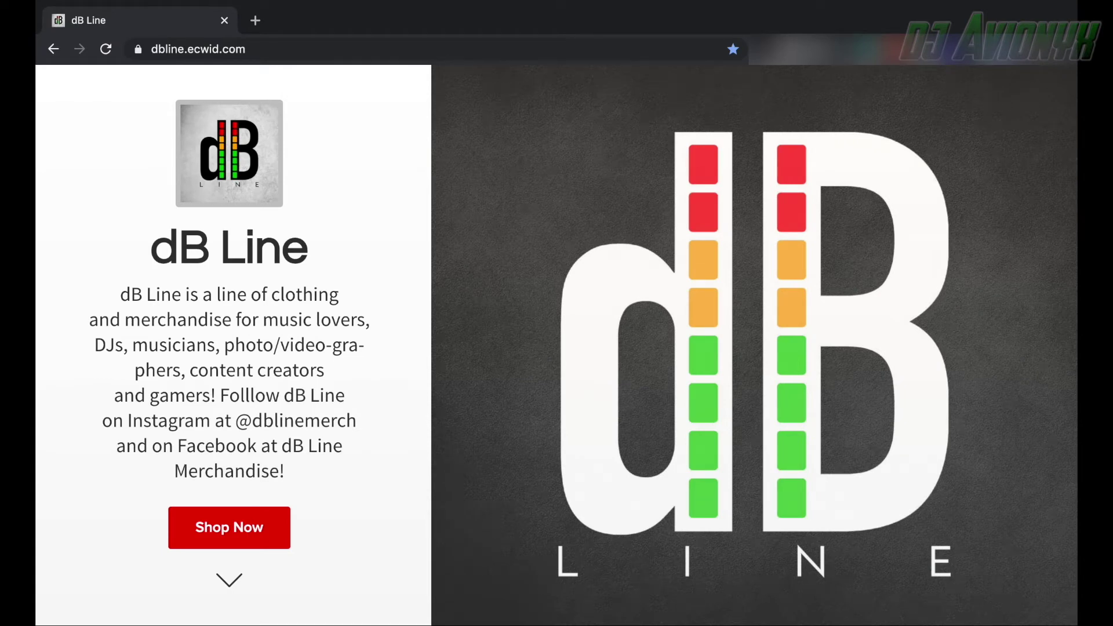
Step: Scroll the dB Line homepage down to the Featured Products t-shirt titles
{"action": "scroll", "coordinate": [556, 342], "scroll_direction": "down", "scroll_amount": 2}
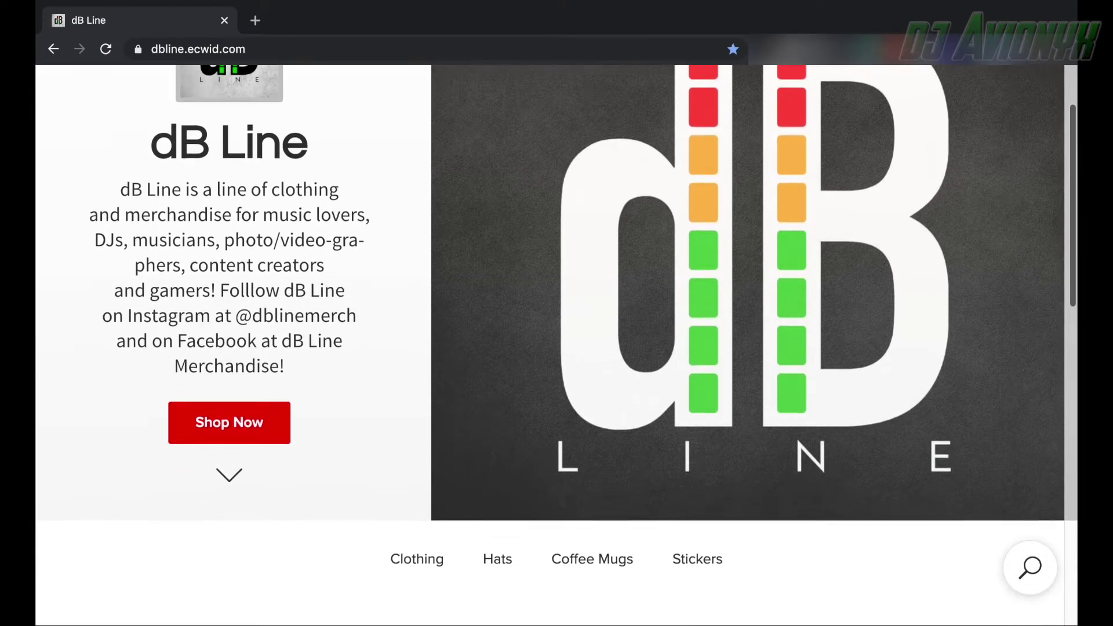
{"action": "scroll", "coordinate": [556, 342], "scroll_direction": "down", "scroll_amount": 3}
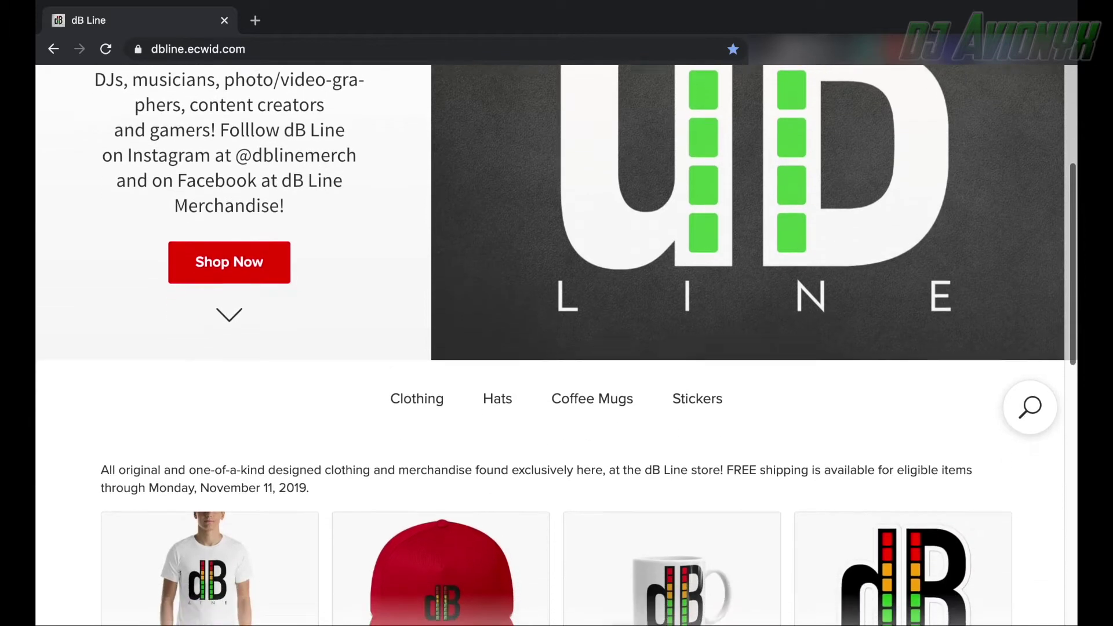
{"action": "scroll", "coordinate": [556, 342], "scroll_direction": "down", "scroll_amount": 3}
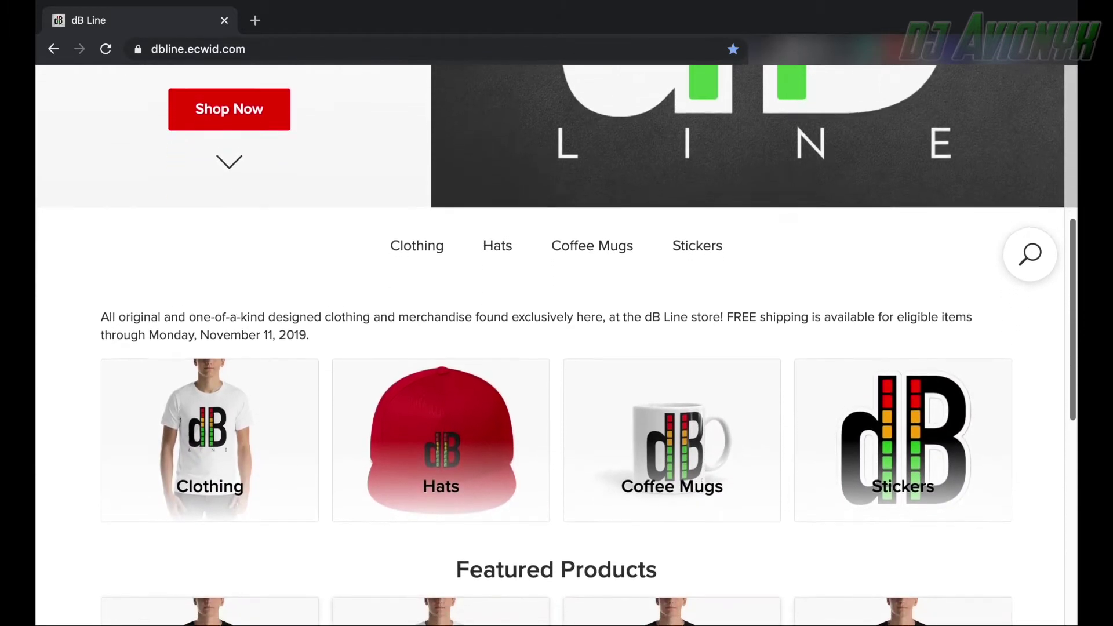
{"action": "scroll", "coordinate": [557, 342], "scroll_direction": "down", "scroll_amount": 3}
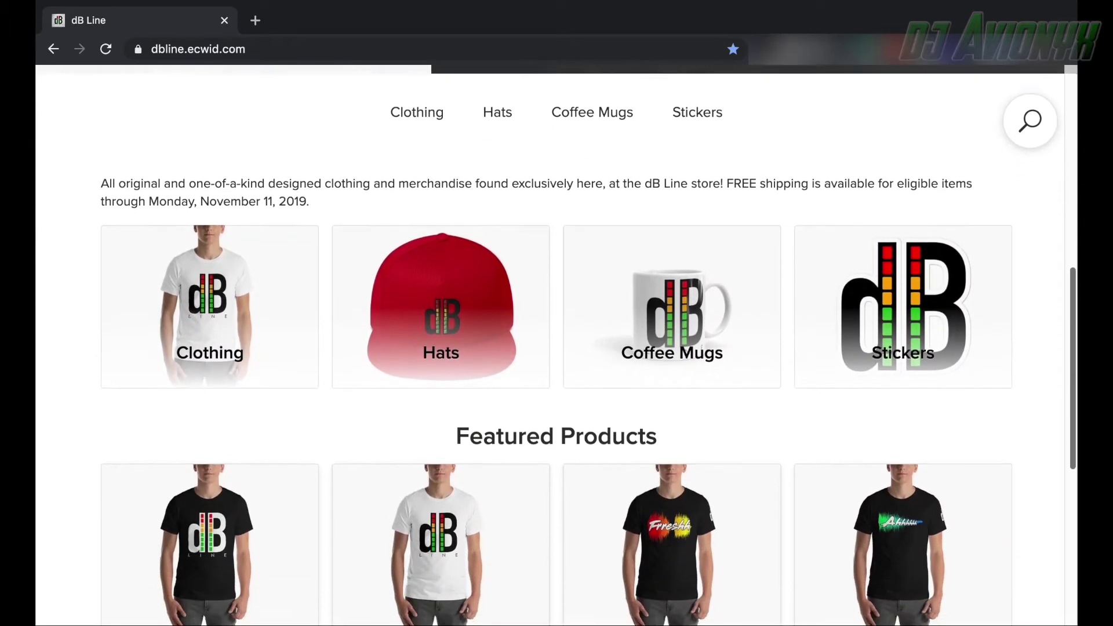
{"action": "scroll", "coordinate": [557, 342], "scroll_direction": "down", "scroll_amount": 1}
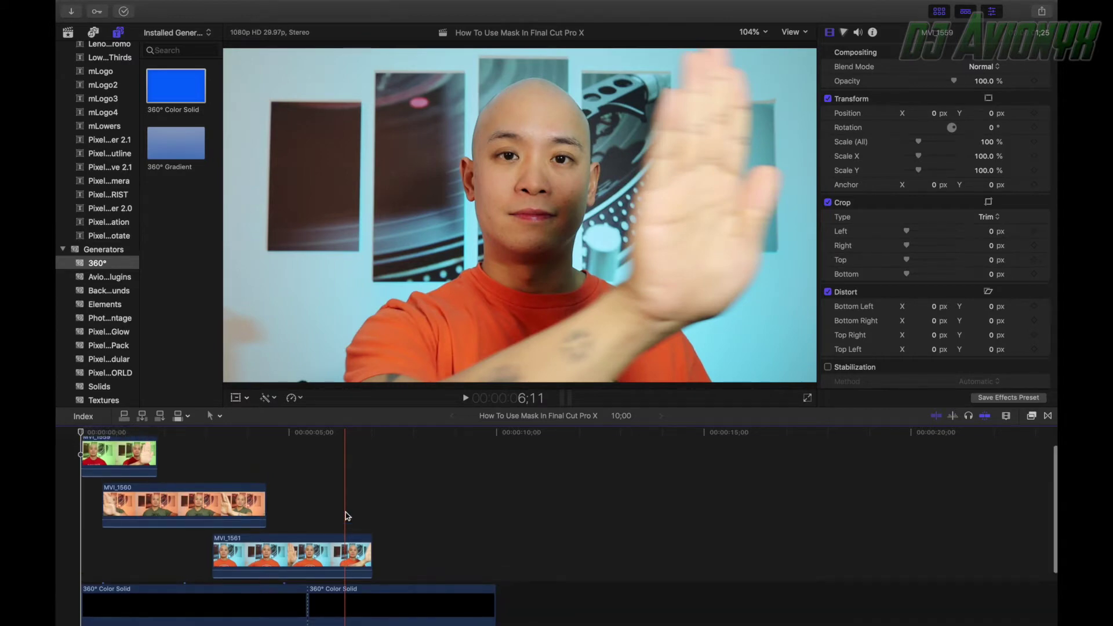
{"action": "scroll", "coordinate": [229, 514], "scroll_direction": "down", "scroll_amount": 3}
{"action": "scroll", "coordinate": [230, 514], "scroll_direction": "down", "scroll_amount": 3}
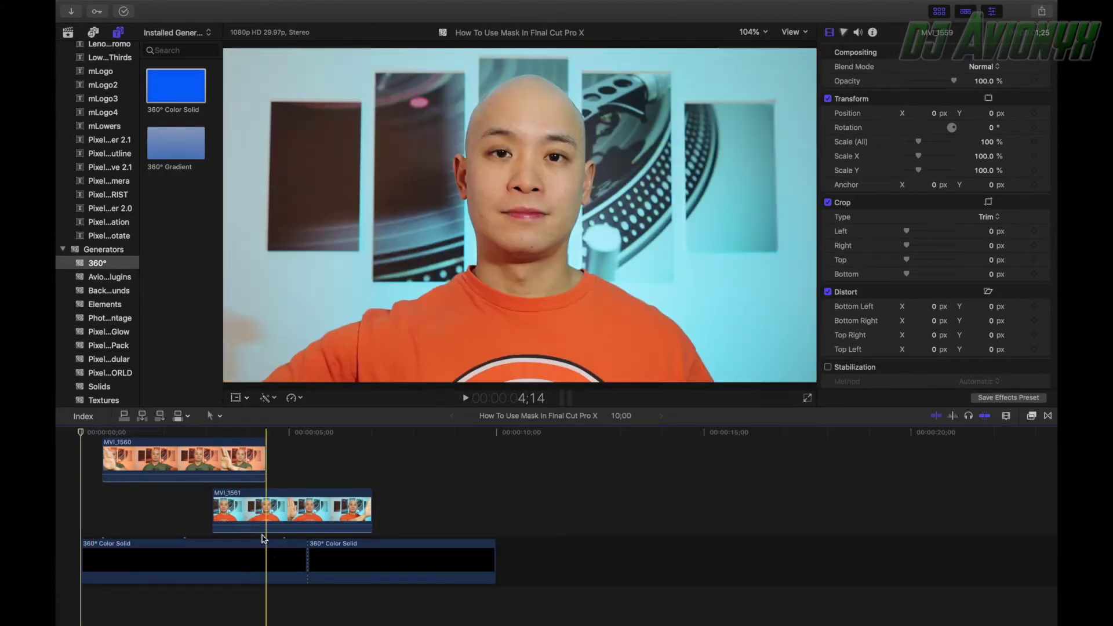
{"action": "key", "text": "q"}
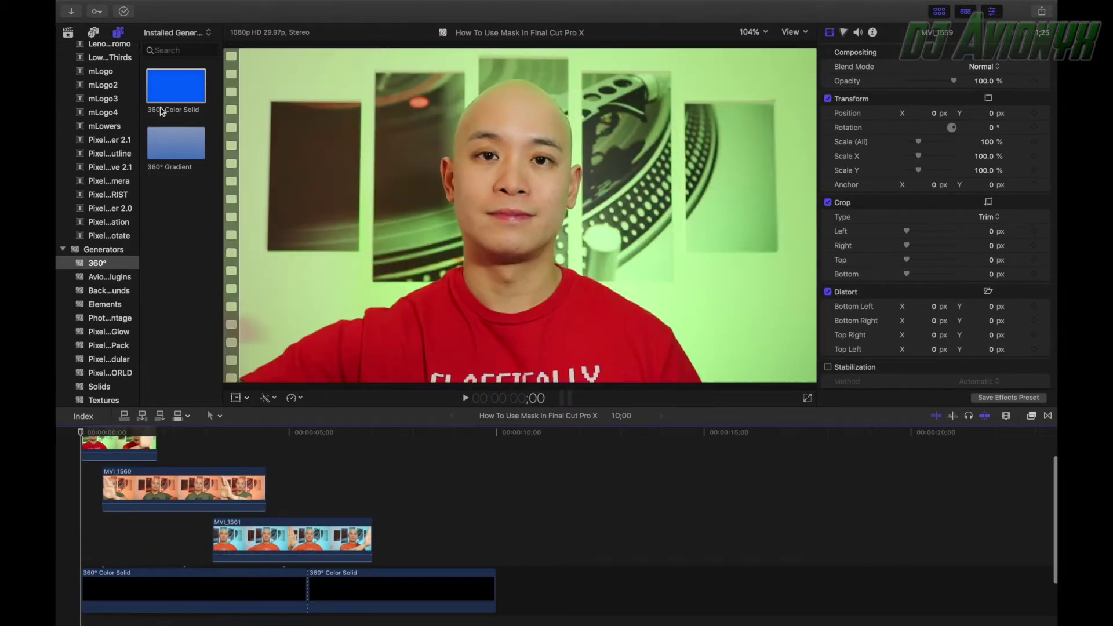
{"action": "left_click", "coordinate": [101, 251]}
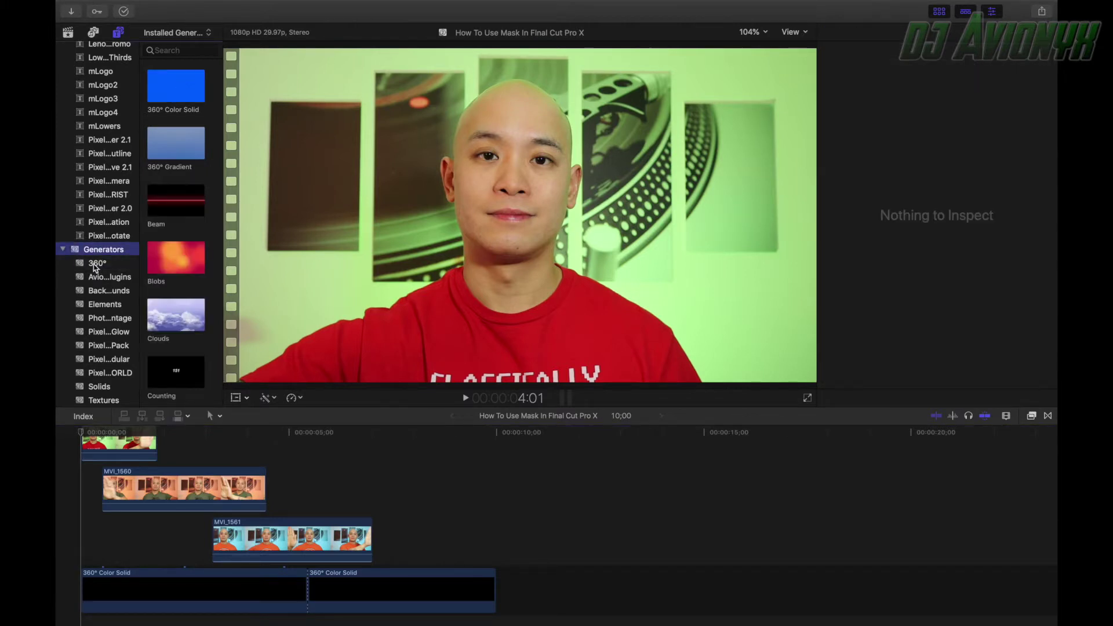
{"action": "left_click", "coordinate": [95, 264]}
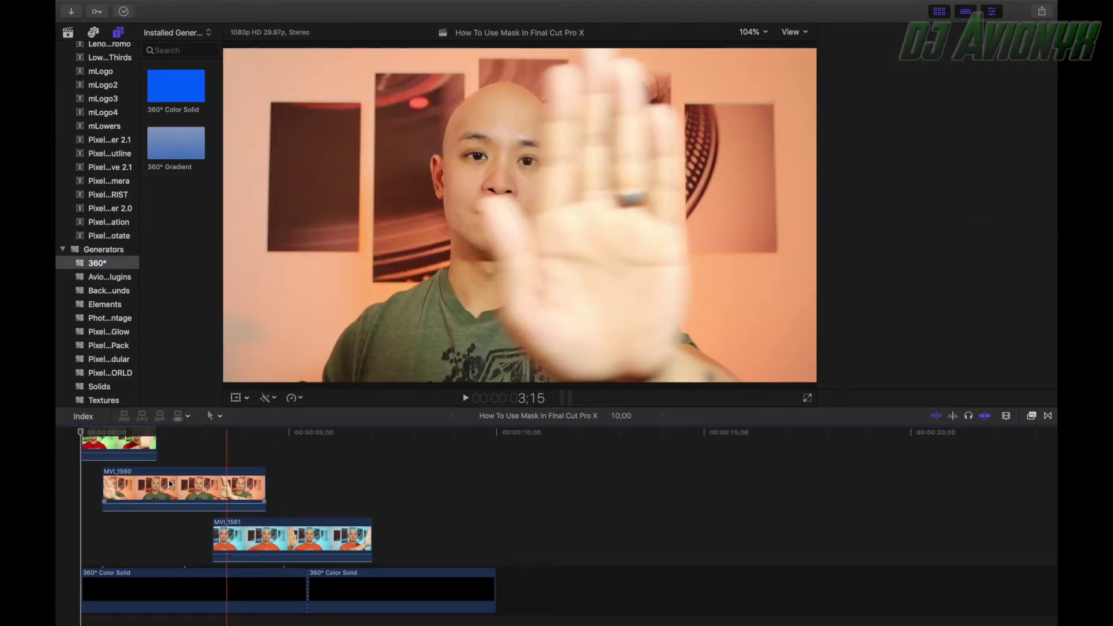
{"action": "left_click", "coordinate": [118, 448]}
{"action": "scroll", "coordinate": [173, 493], "scroll_direction": "down", "scroll_amount": 2}
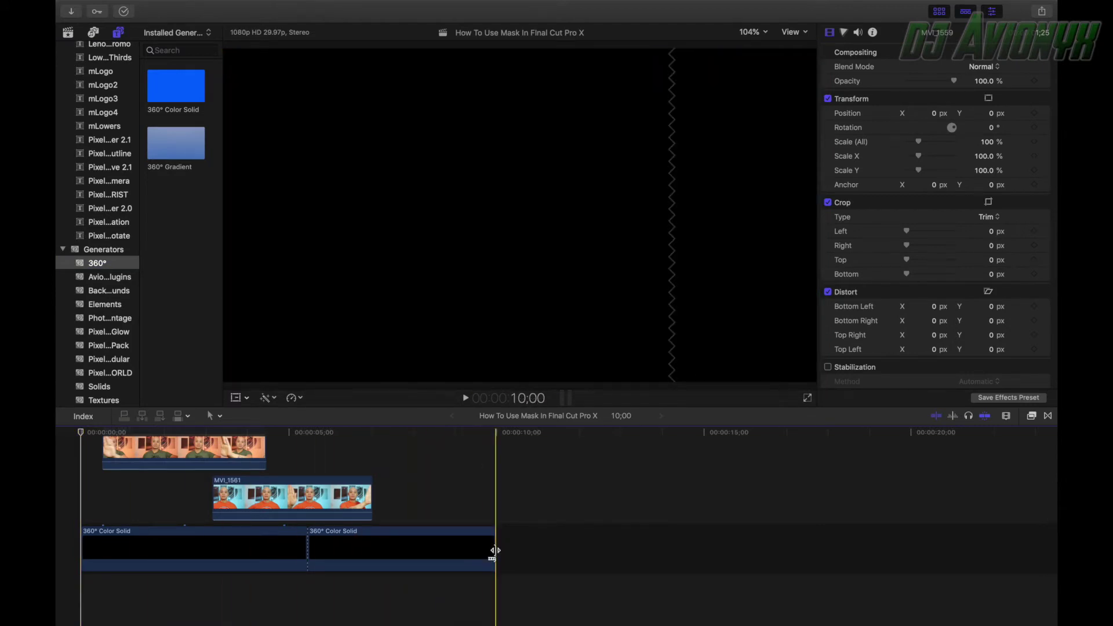
{"action": "scroll", "coordinate": [480, 517], "scroll_direction": "up", "scroll_amount": 3}
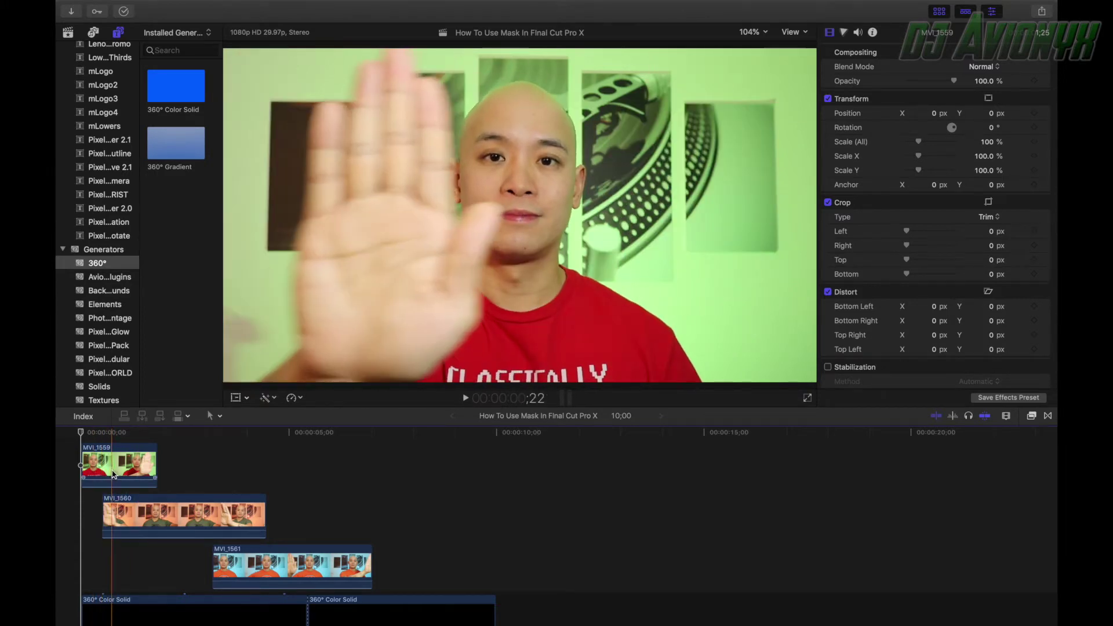
{"action": "left_click", "coordinate": [123, 469]}
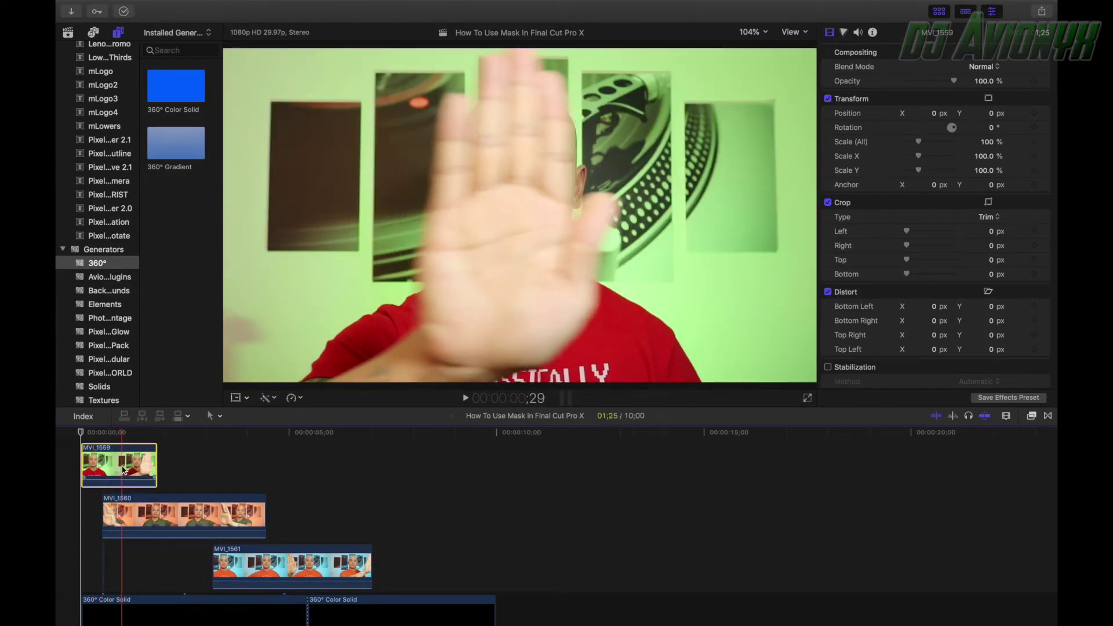
{"action": "mouse_move", "coordinate": [123, 470]}
{"action": "left_mouse_down"}
{"action": "mouse_move", "coordinate": [122, 572]}
{"action": "mouse_move", "coordinate": [122, 464]}
{"action": "left_mouse_up"}
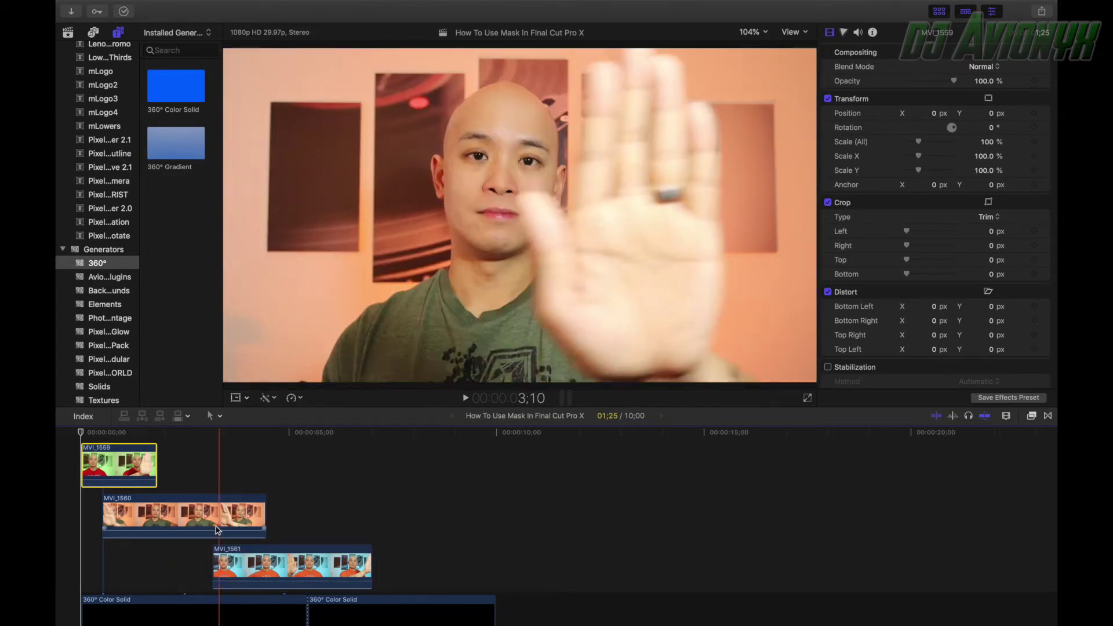
{"action": "left_click", "coordinate": [213, 522]}
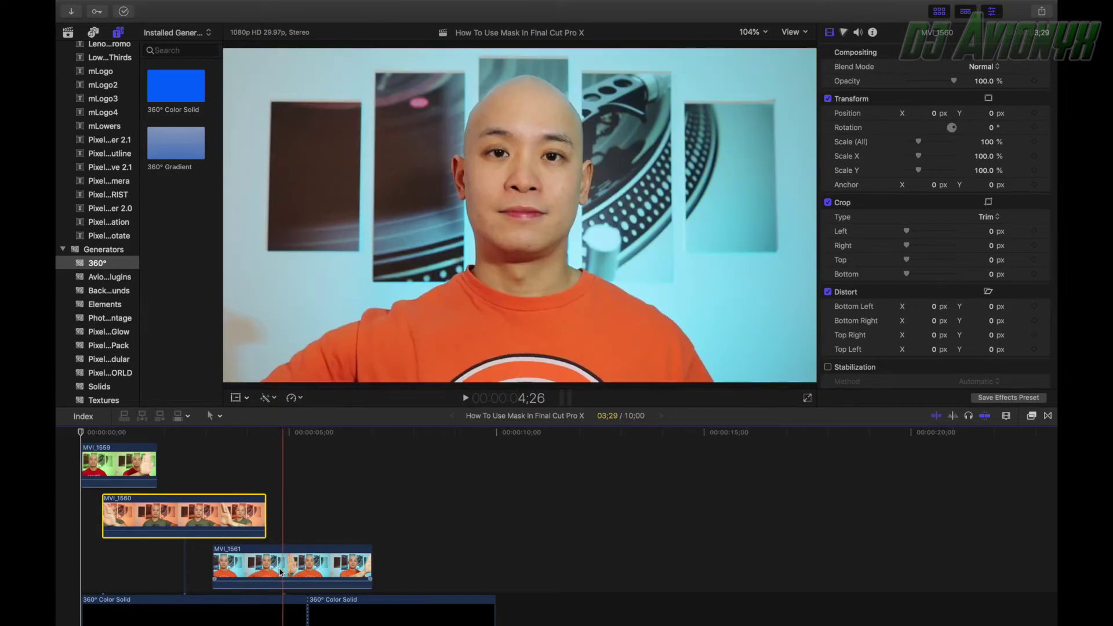
{"action": "scroll", "coordinate": [302, 551], "scroll_direction": "up", "scroll_amount": 1}
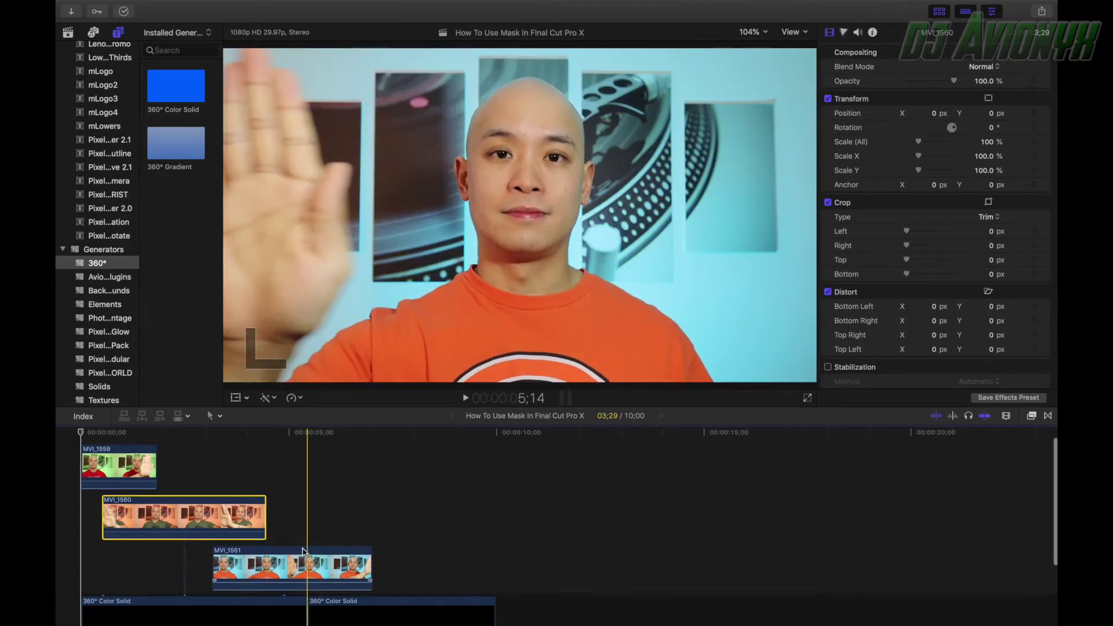
{"action": "scroll", "coordinate": [309, 505], "scroll_direction": "down", "scroll_amount": 3}
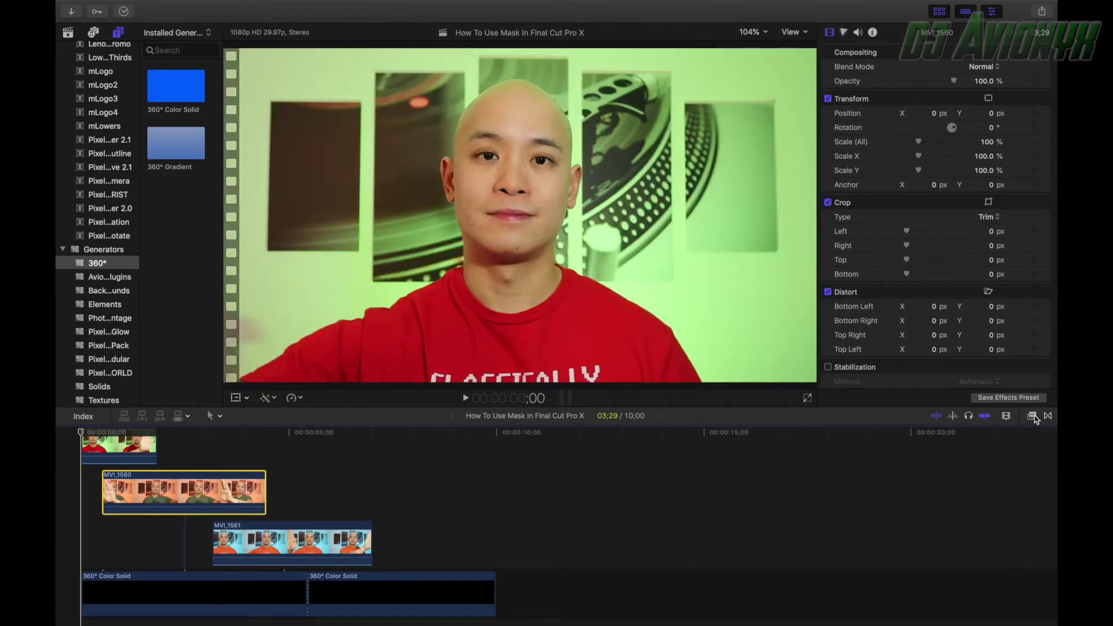
{"action": "left_click", "coordinate": [1033, 416]}
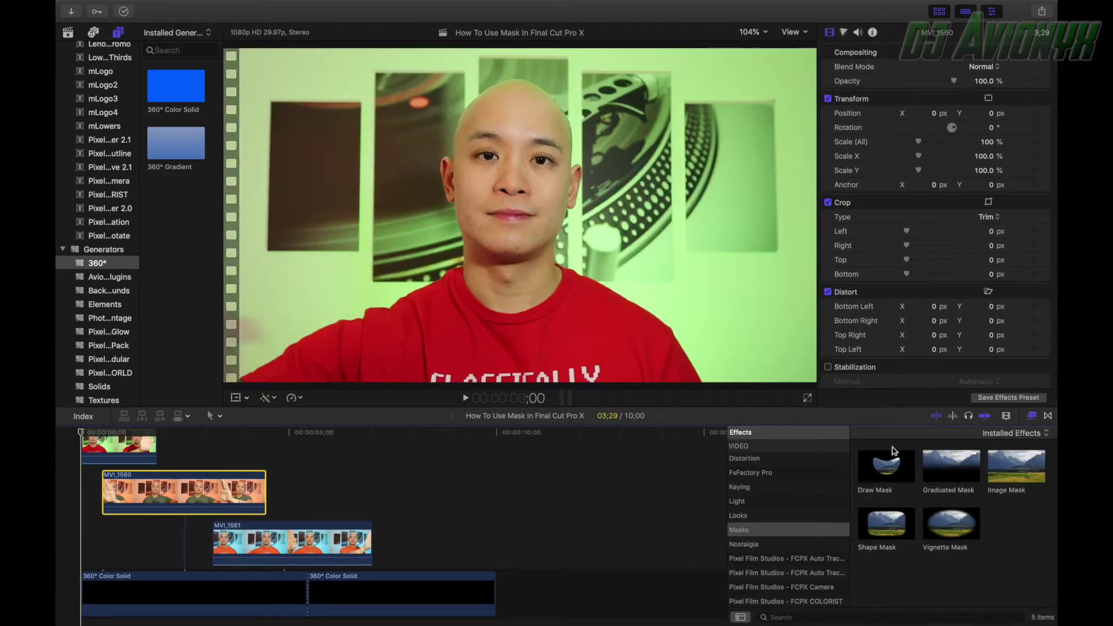
Step: Show the Masks effects with Draw Mask, then zoom the timeline in on its opening clips
{"action": "left_click", "coordinate": [746, 531]}
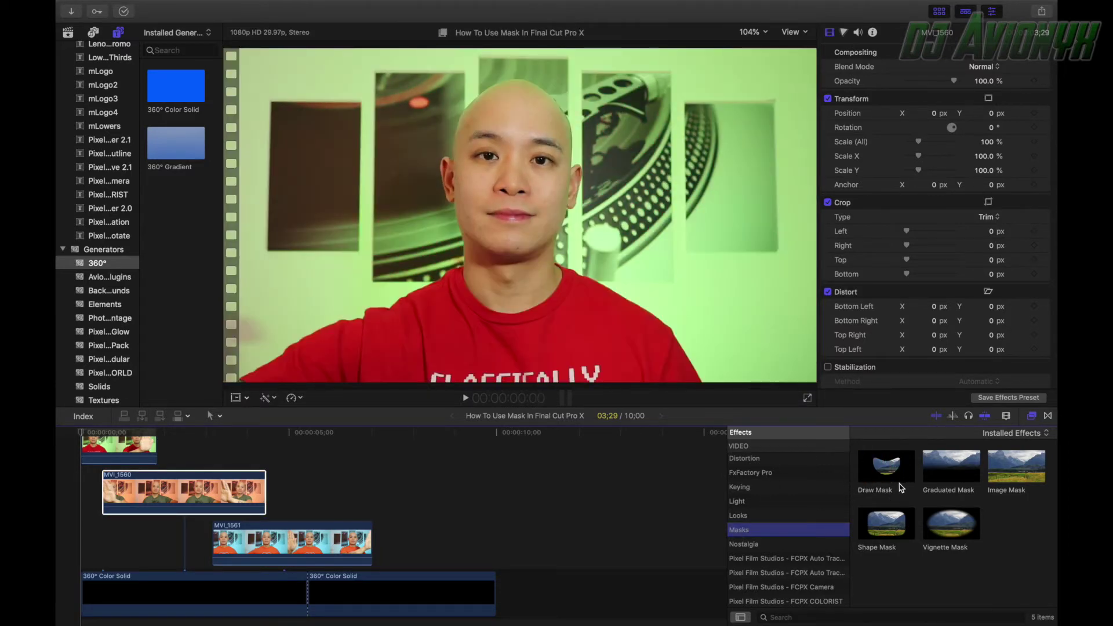
{"action": "left_click", "coordinate": [81, 439]}
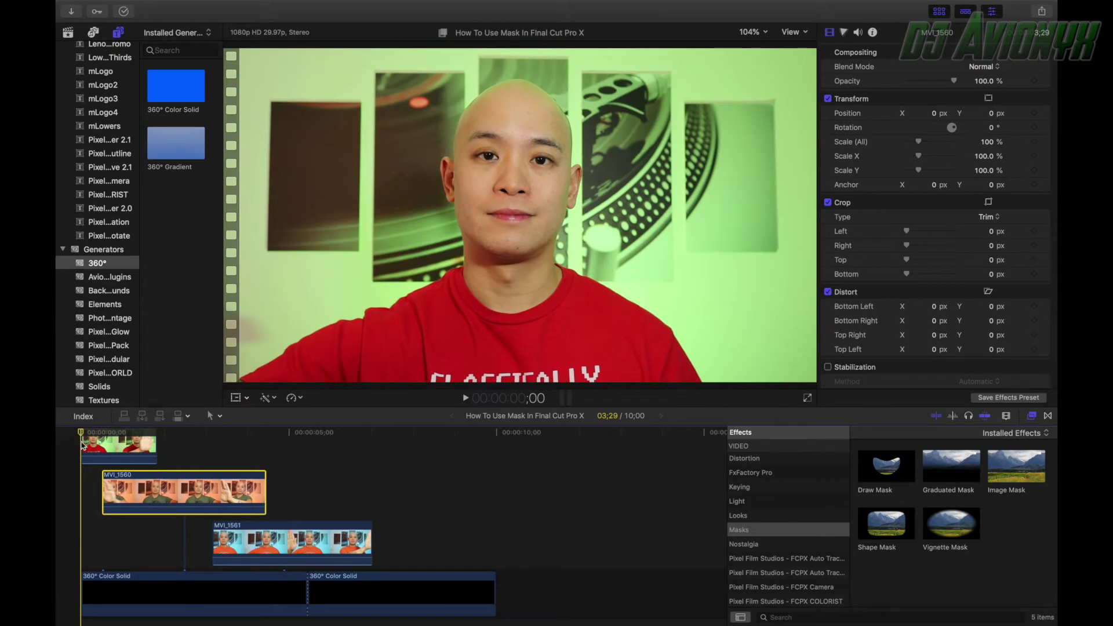
{"action": "scroll", "coordinate": [83, 444], "scroll_direction": "up", "scroll_amount": 2}
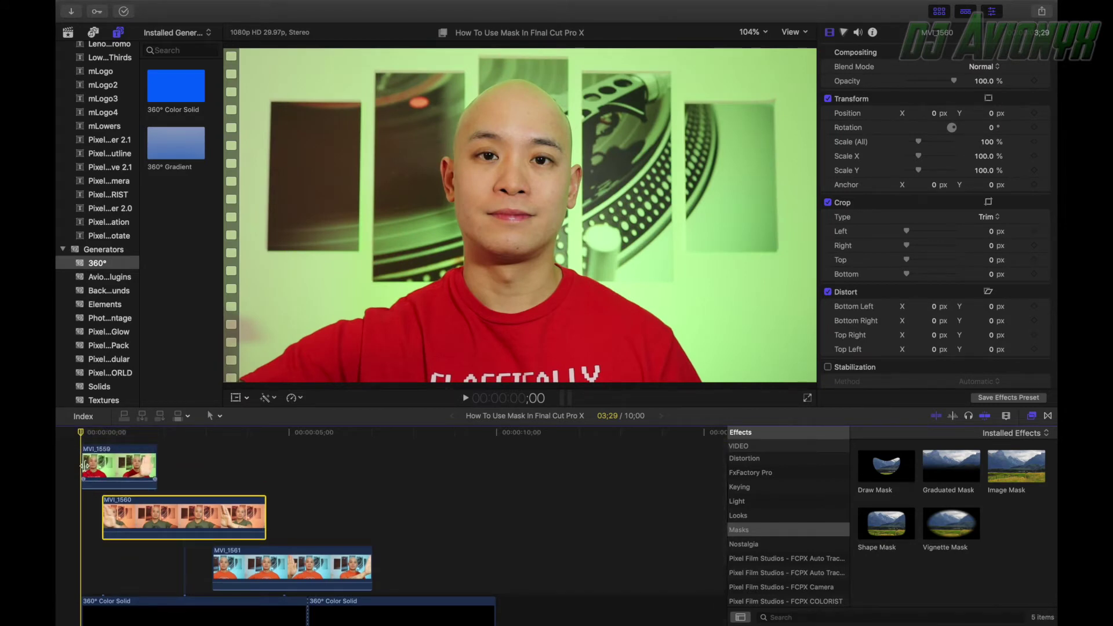
{"action": "key", "text": "super+equal"}
{"action": "key", "text": "super+equal"}
{"action": "key", "text": "super+equal"}
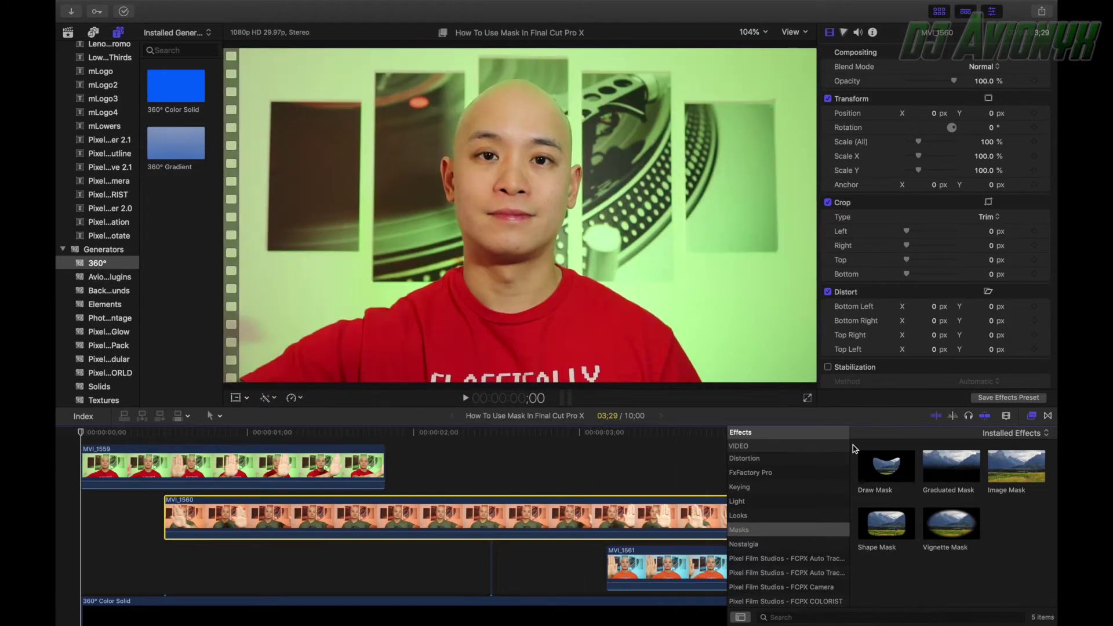
Step: Play and step frame by frame to find where MVI_1561 begins, at 3;05
{"action": "key", "text": "l"}
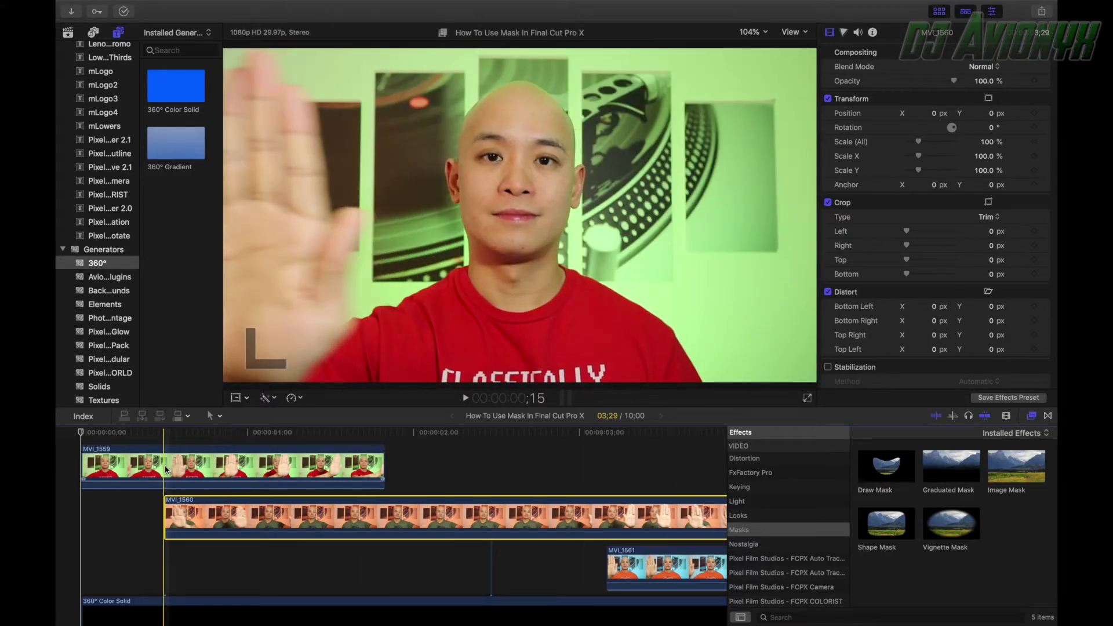
{"action": "key", "text": "r"}
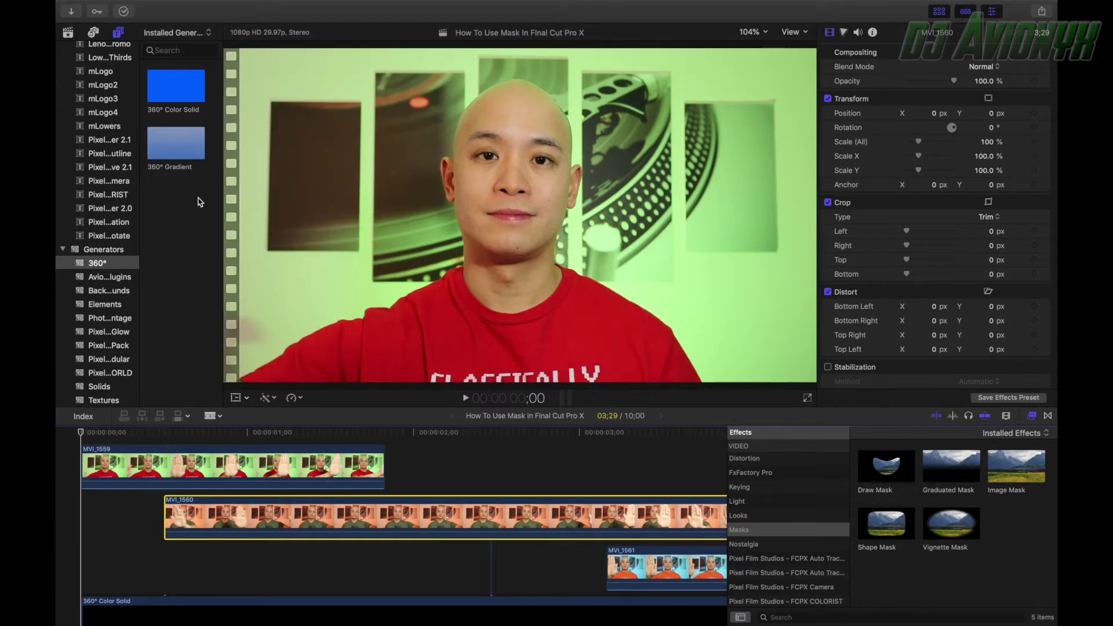
{"action": "left_click", "coordinate": [164, 441]}
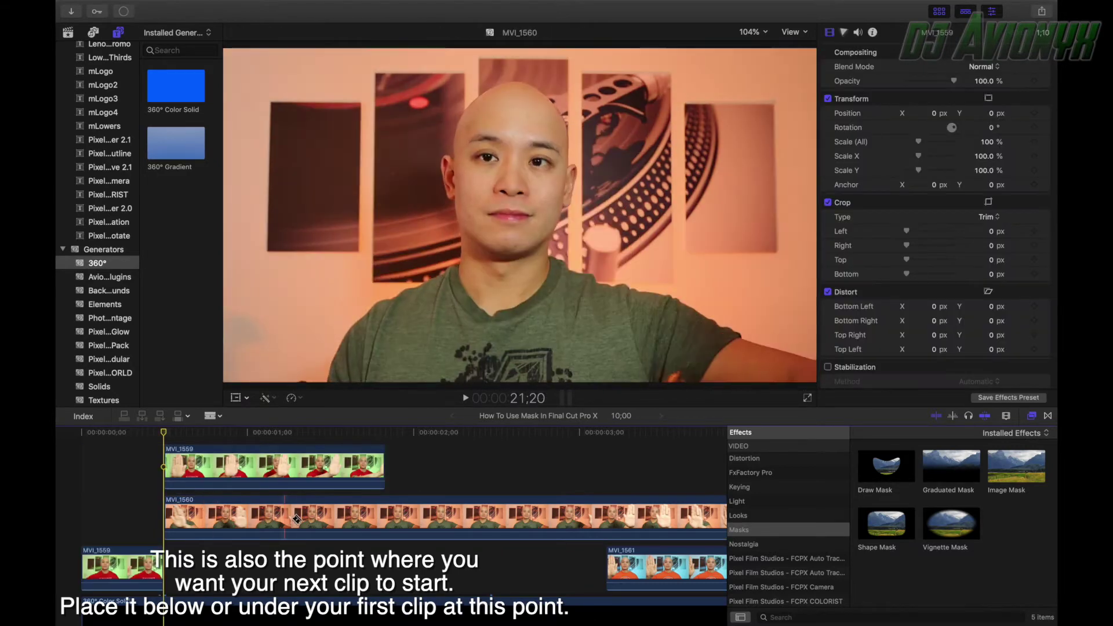
{"action": "scroll", "coordinate": [297, 519], "scroll_direction": "right", "scroll_amount": 5}
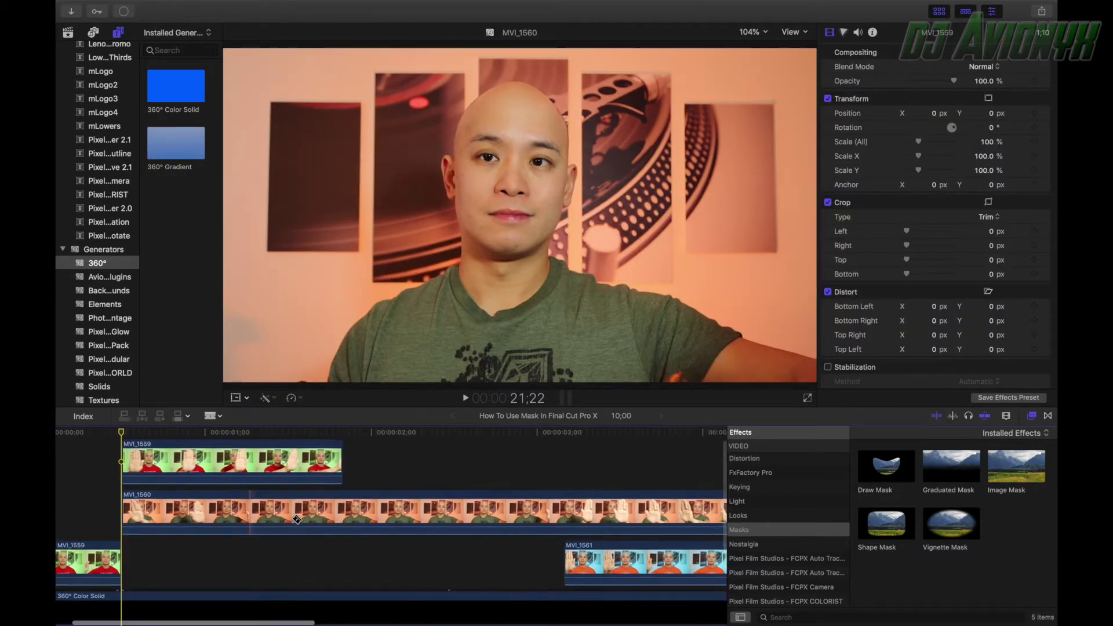
{"action": "key", "text": "l"}
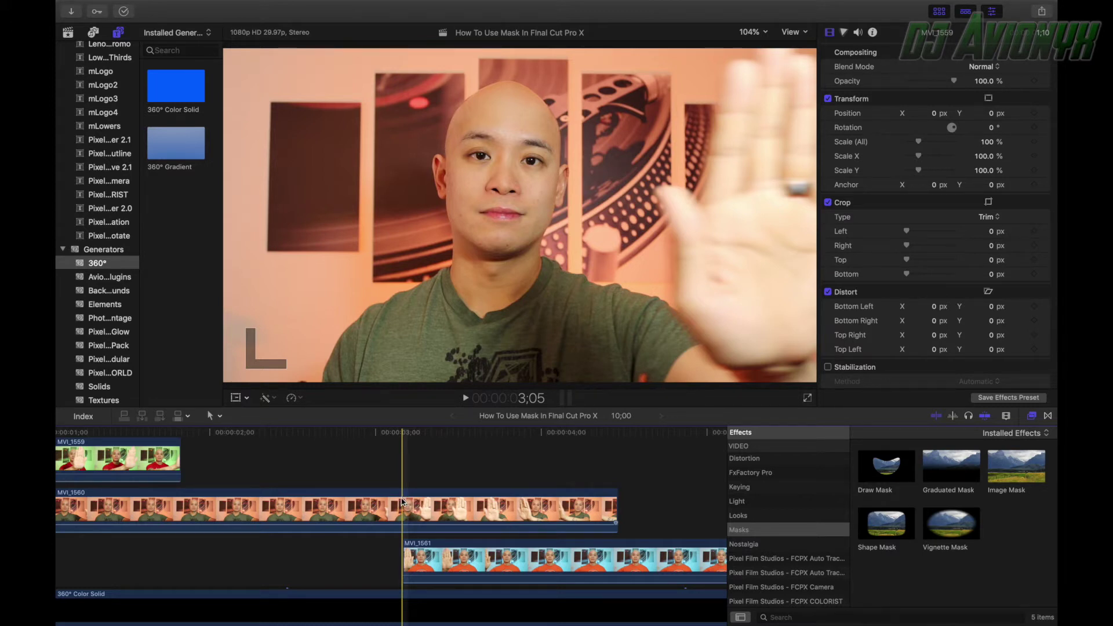
{"action": "key", "text": "Left"}
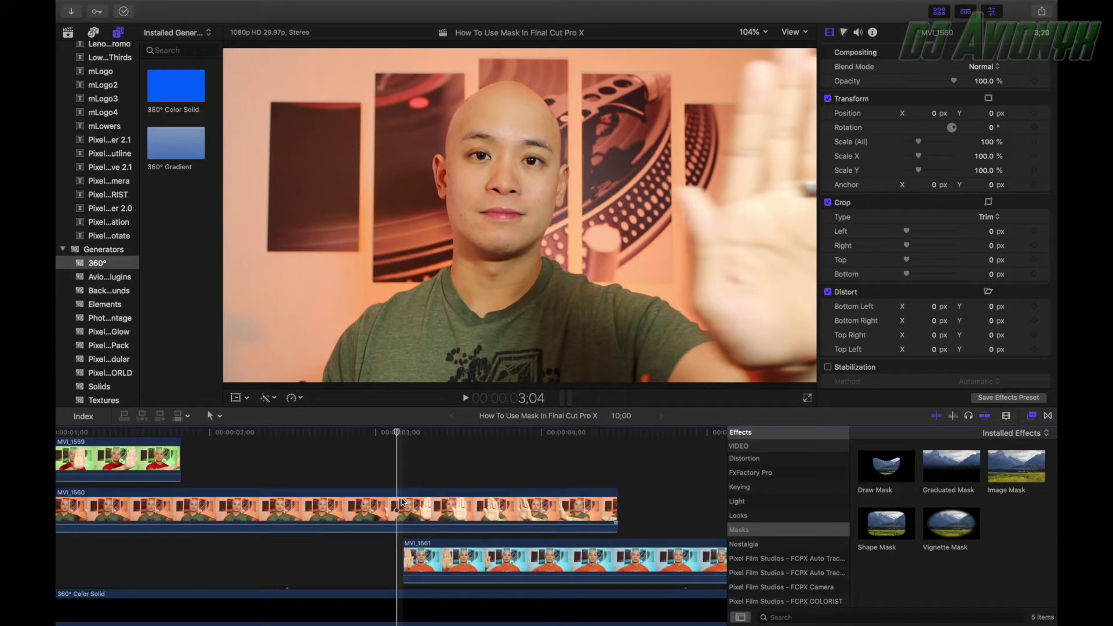
{"action": "key", "text": "Left"}
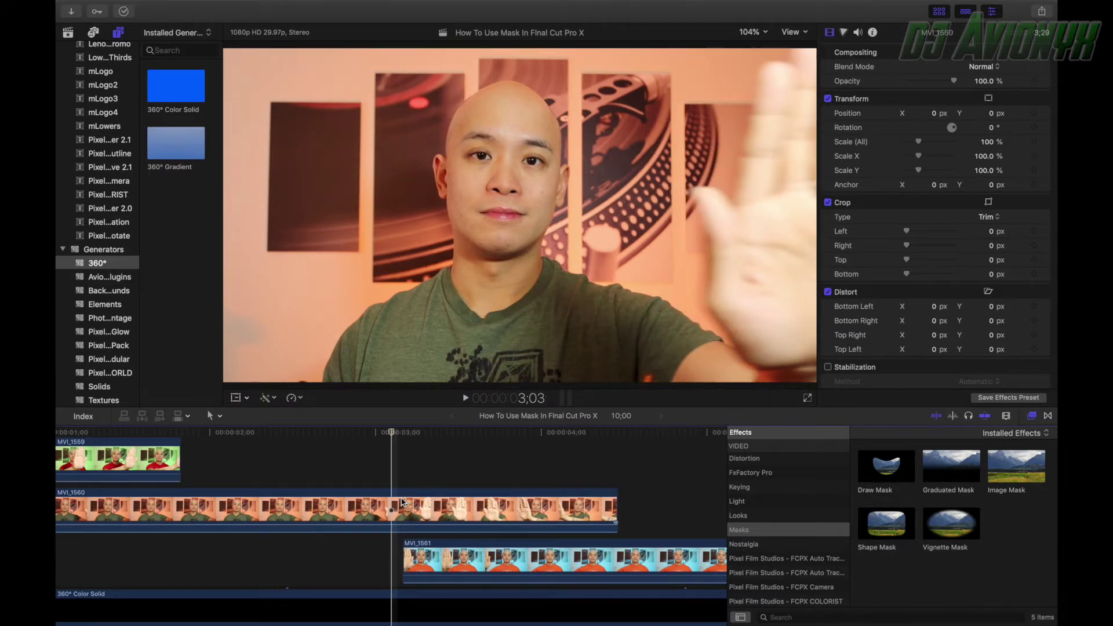
{"action": "key", "text": "Right"}
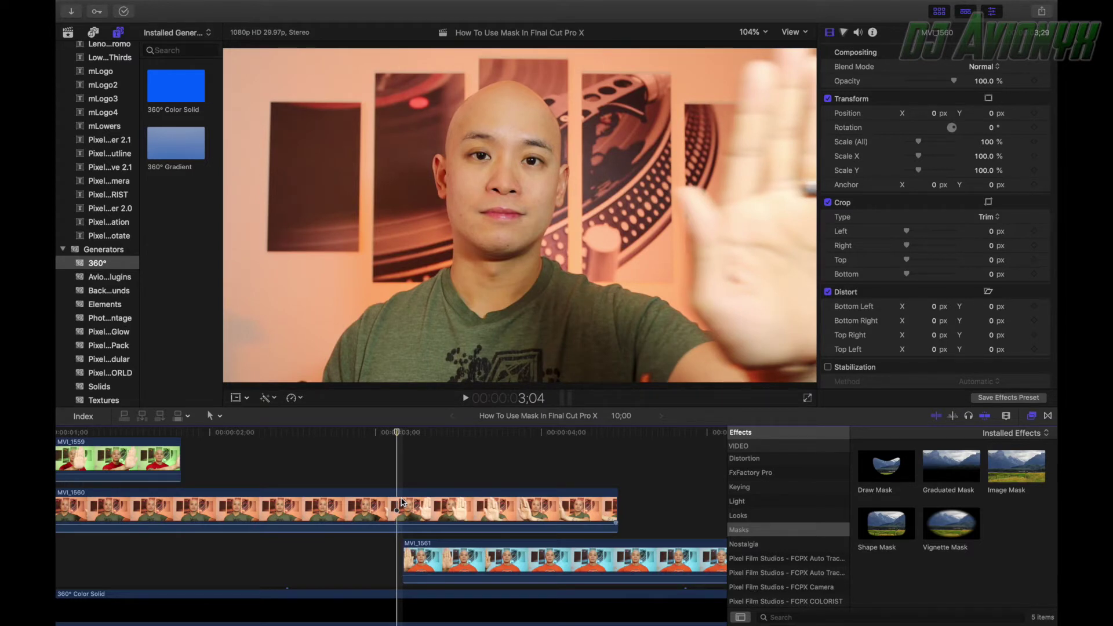
{"action": "key", "text": "l"}
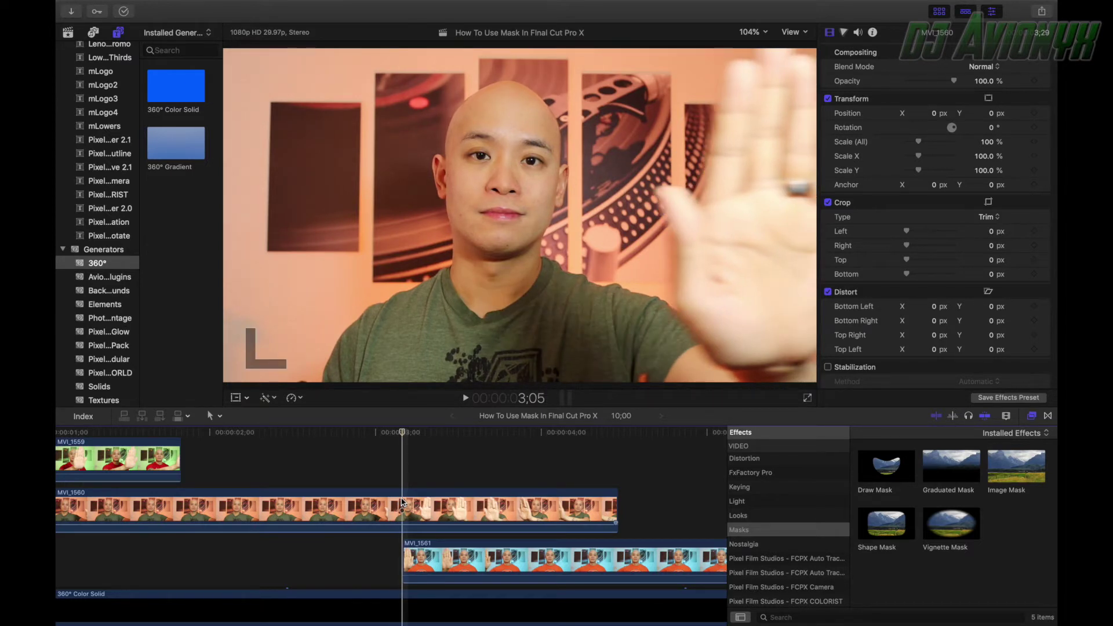
Step: Blade MVI_1560 at 3;05 where MVI_1561 begins, then return to the Select tool
{"action": "key", "text": "r"}
{"action": "left_click", "coordinate": [407, 500]}
{"action": "key", "text": "l"}
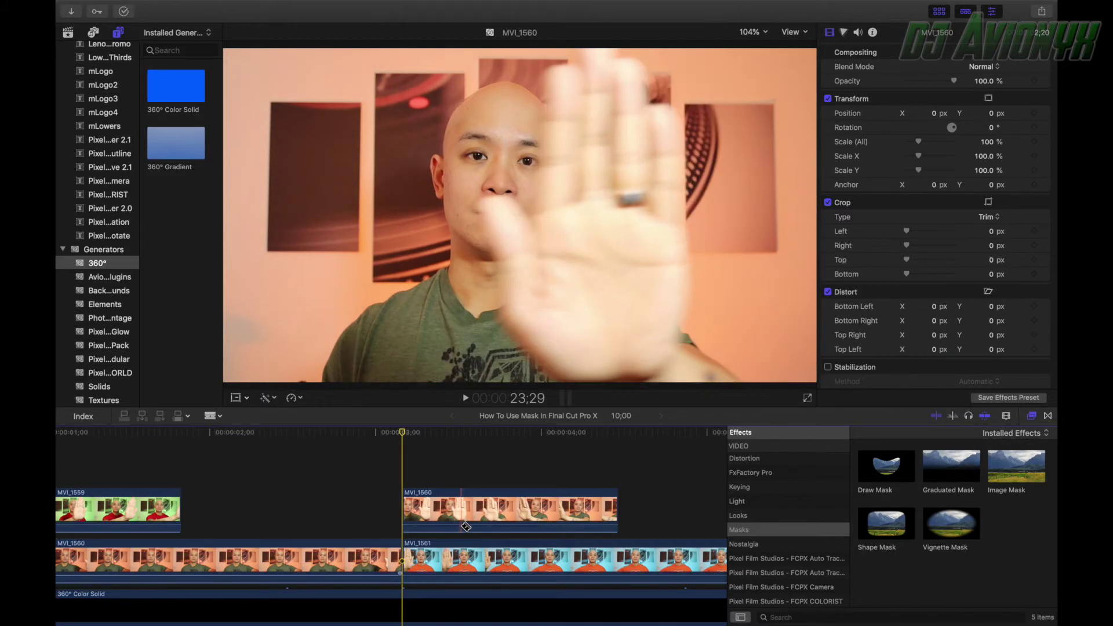
{"action": "key", "text": "a"}
Step: Blade MVI_1561 at its hand swipe around 5;14, then return to the Select tool
{"action": "scroll", "coordinate": [427, 514], "scroll_direction": "left", "scroll_amount": 5}
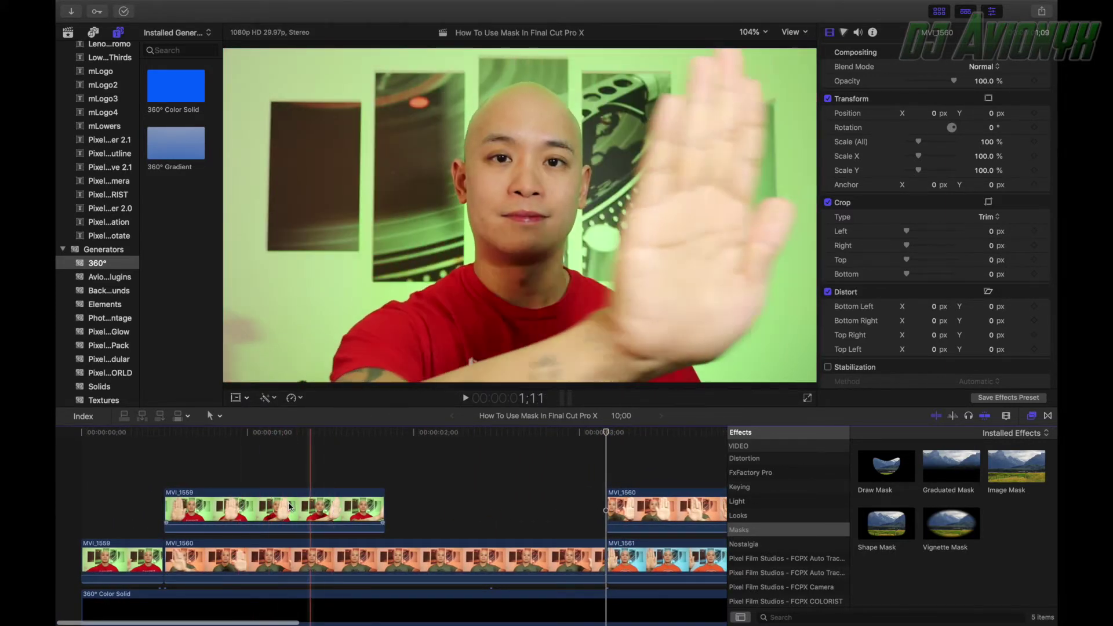
{"action": "scroll", "coordinate": [325, 515], "scroll_direction": "right", "scroll_amount": 1}
{"action": "scroll", "coordinate": [327, 515], "scroll_direction": "right", "scroll_amount": 15}
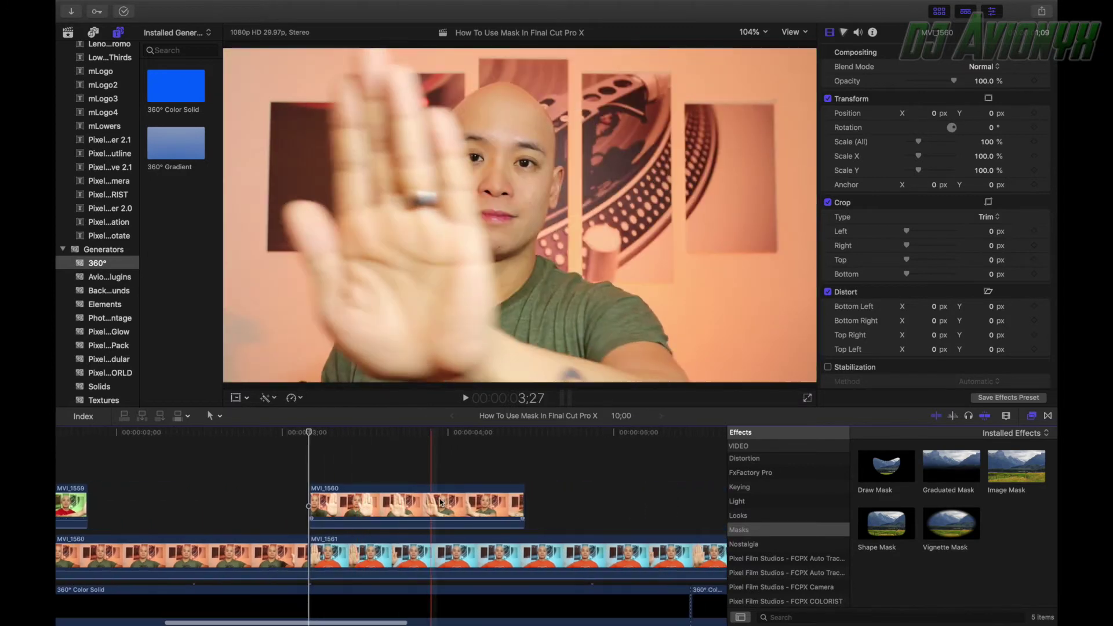
{"action": "scroll", "coordinate": [435, 509], "scroll_direction": "right", "scroll_amount": 7}
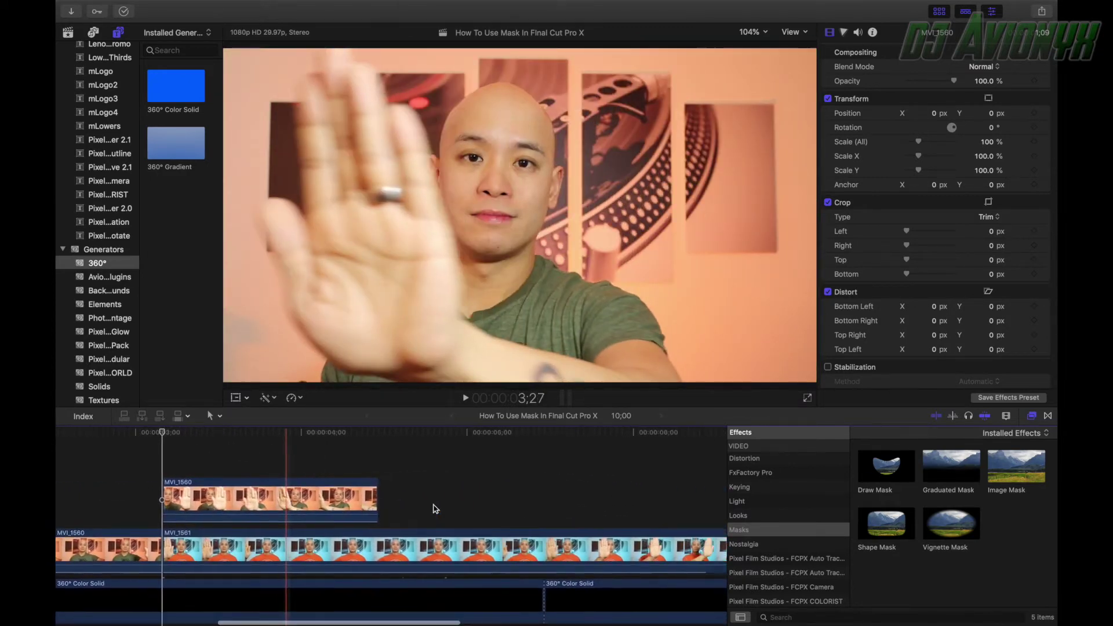
{"action": "scroll", "coordinate": [475, 511], "scroll_direction": "right", "scroll_amount": 2}
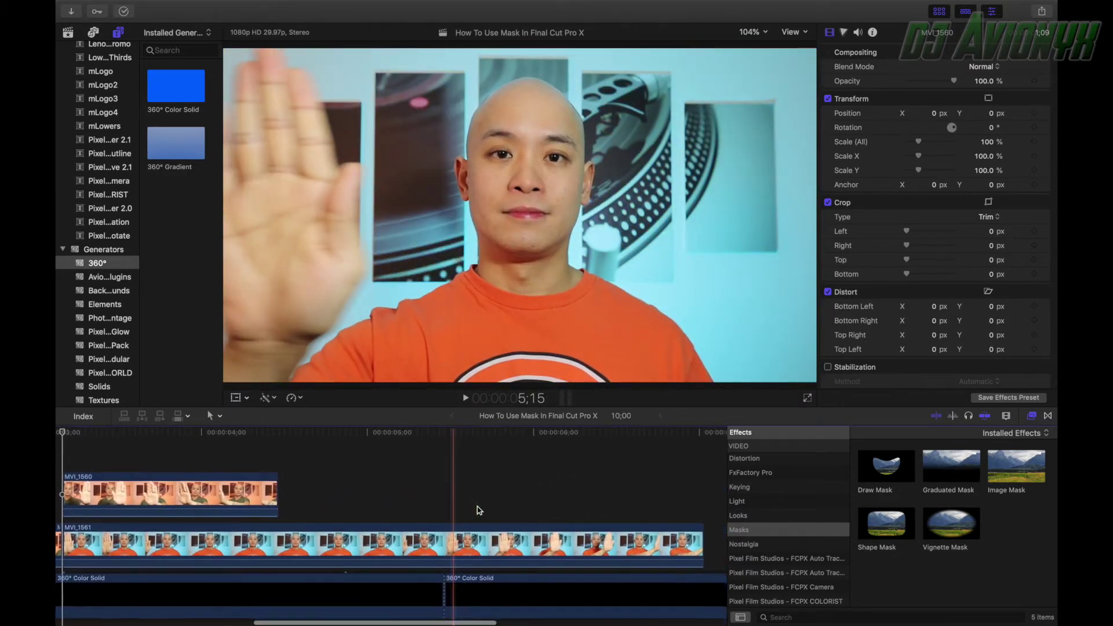
{"action": "left_click", "coordinate": [458, 545]}
{"action": "left_click", "coordinate": [416, 518]}
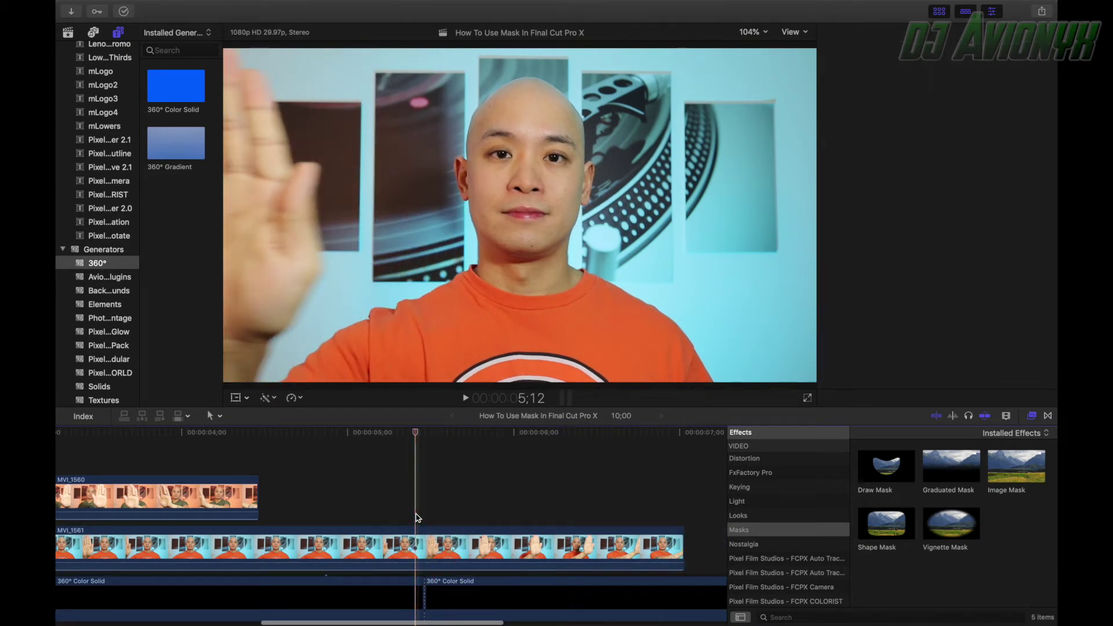
{"action": "key", "text": "l"}
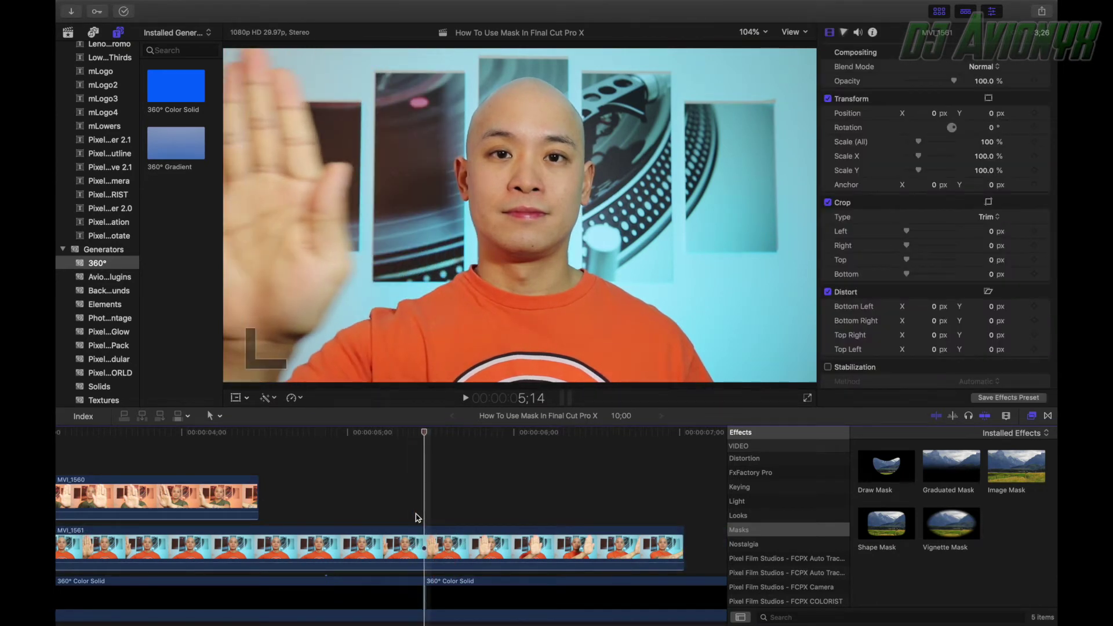
{"action": "key", "text": "b"}
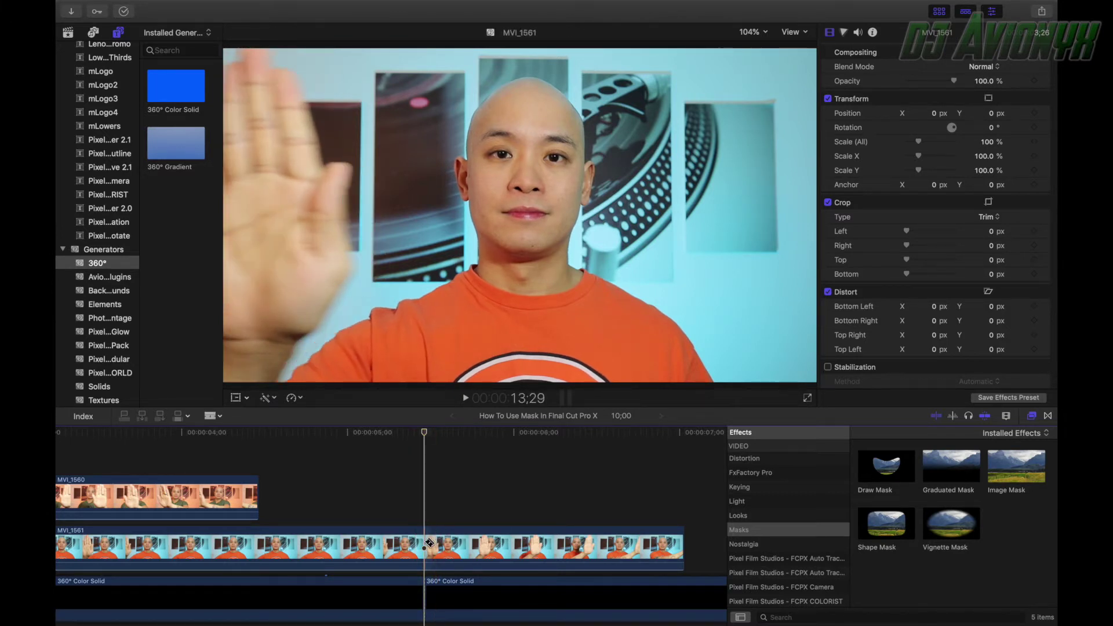
{"action": "left_click", "coordinate": [430, 542]}
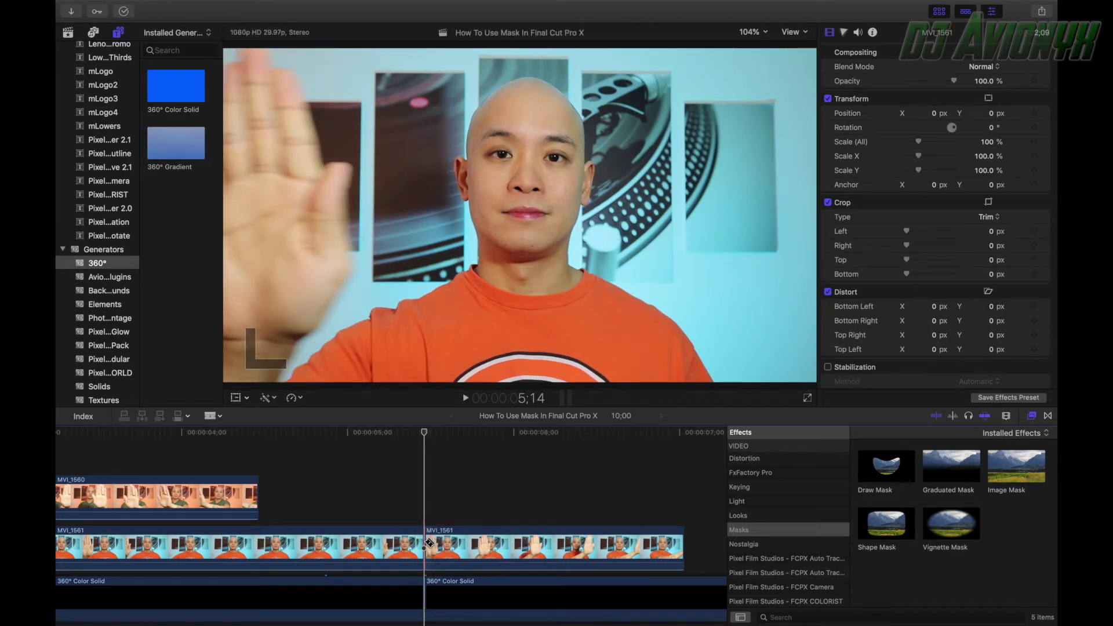
{"action": "key", "text": "a"}
{"action": "scroll", "coordinate": [406, 522], "scroll_direction": "left", "scroll_amount": 10}
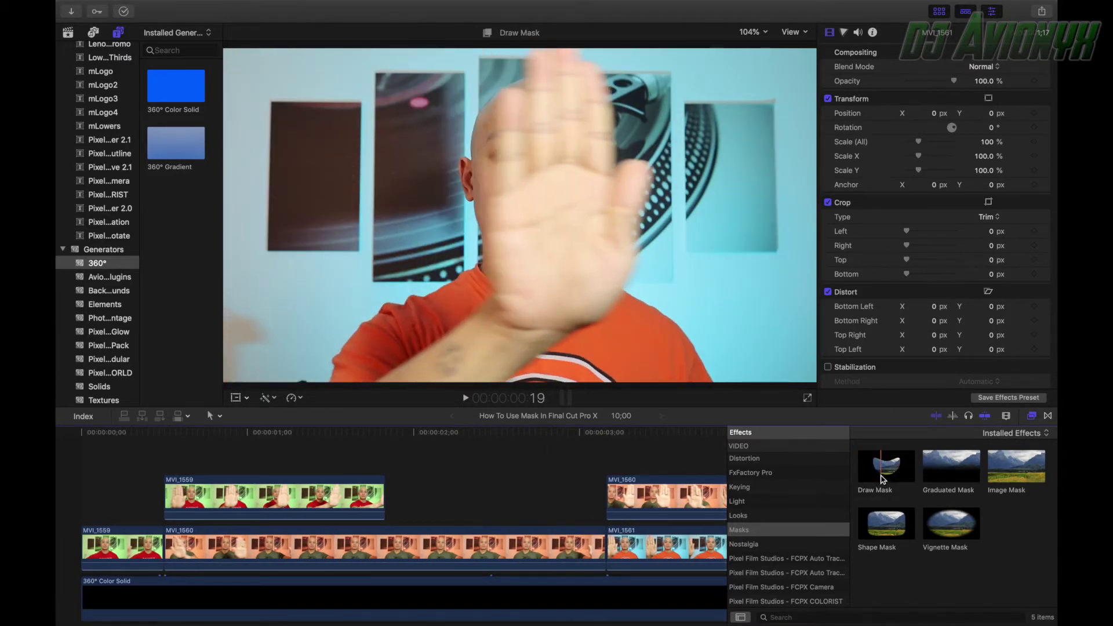
Step: Apply Draw Mask to MVI_1559 and keyframe its Position and Control Points at 0;15
{"action": "mouse_move", "coordinate": [882, 479]}
{"action": "left_mouse_down"}
{"action": "mouse_move", "coordinate": [679, 500]}
{"action": "mouse_move", "coordinate": [280, 502]}
{"action": "left_mouse_up"}
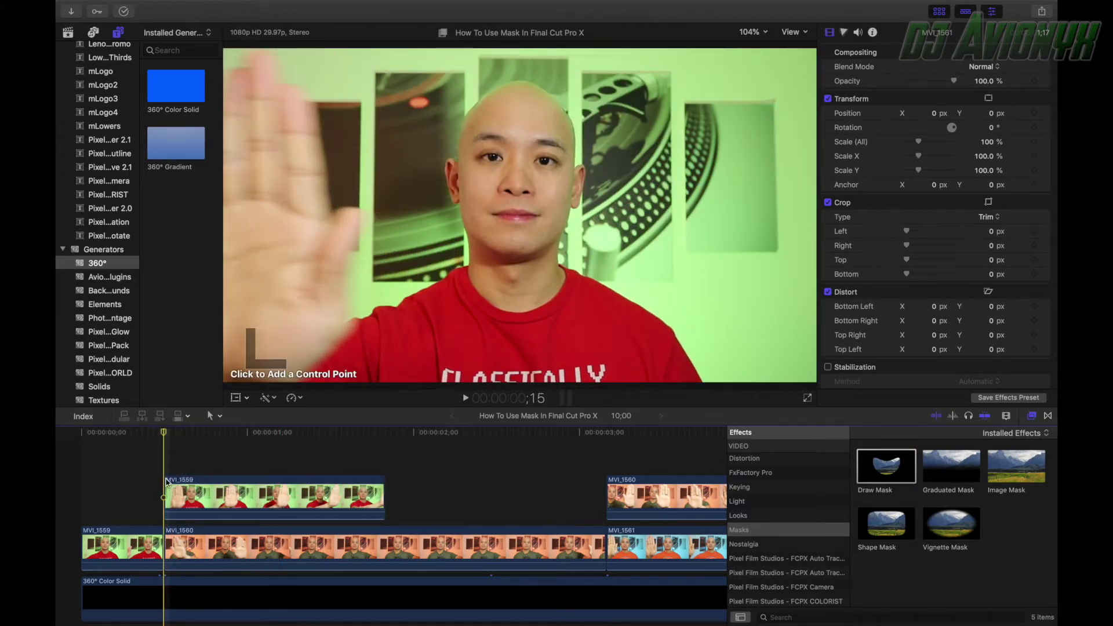
{"action": "left_click", "coordinate": [167, 486]}
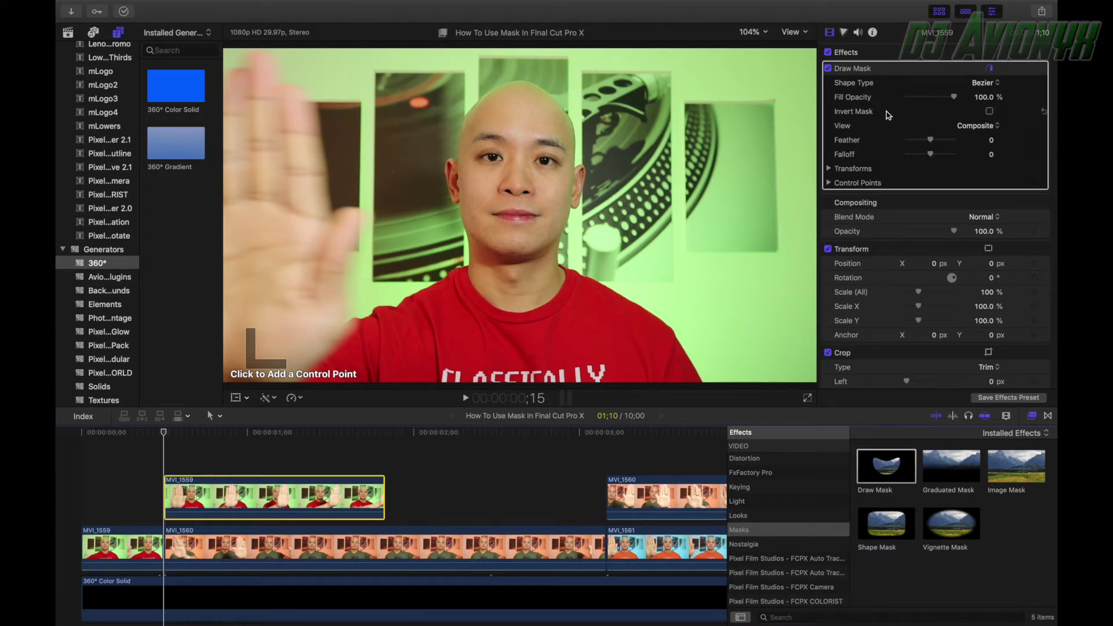
{"action": "left_click", "coordinate": [829, 168]}
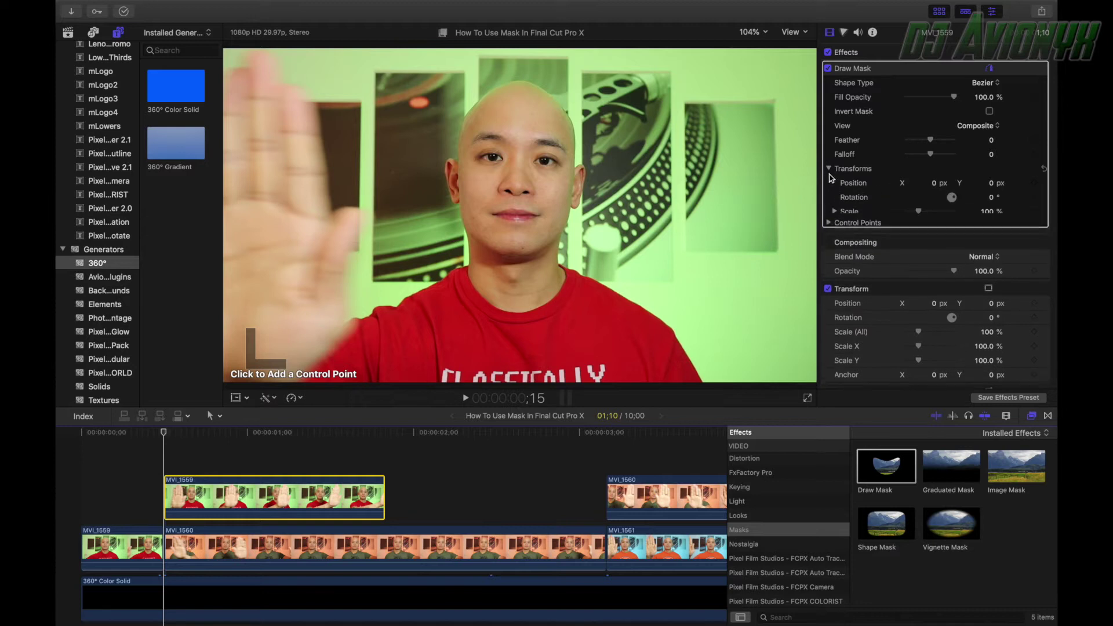
{"action": "left_click", "coordinate": [1034, 183]}
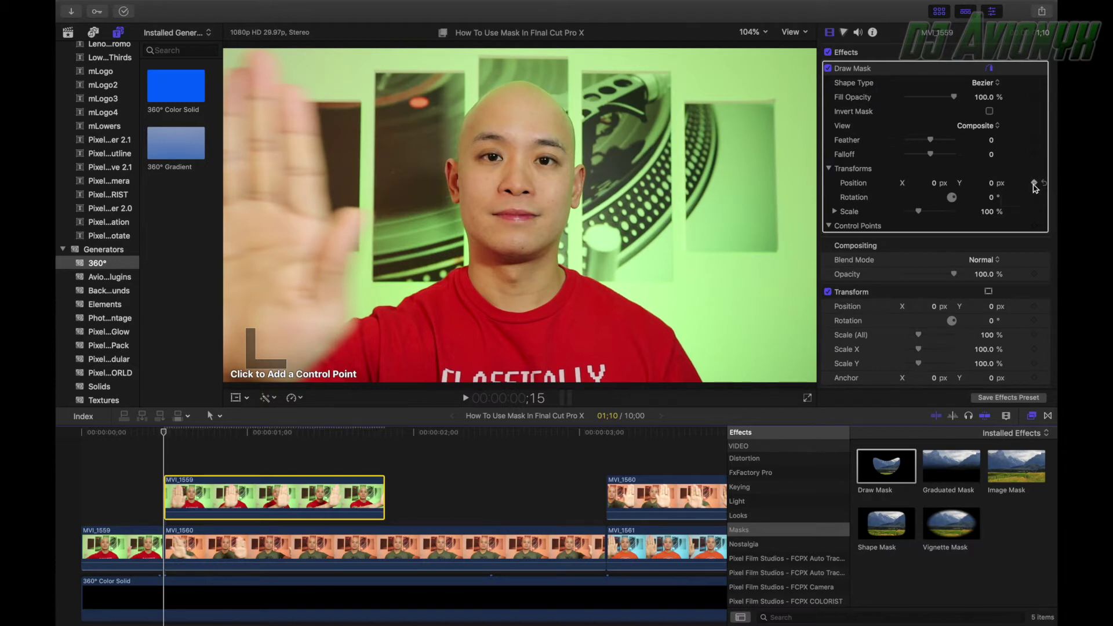
{"action": "left_click", "coordinate": [1034, 225]}
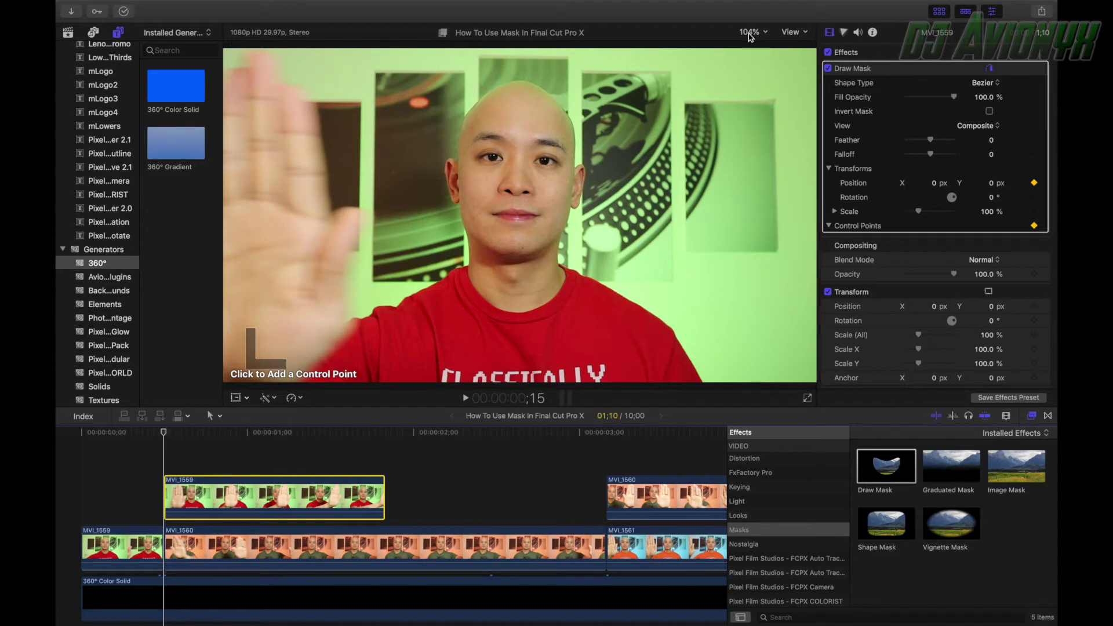
Step: Set the viewer to 50%, draw the Linear mask along MVI_1559's left edge, and invert it
{"action": "left_click", "coordinate": [750, 35]}
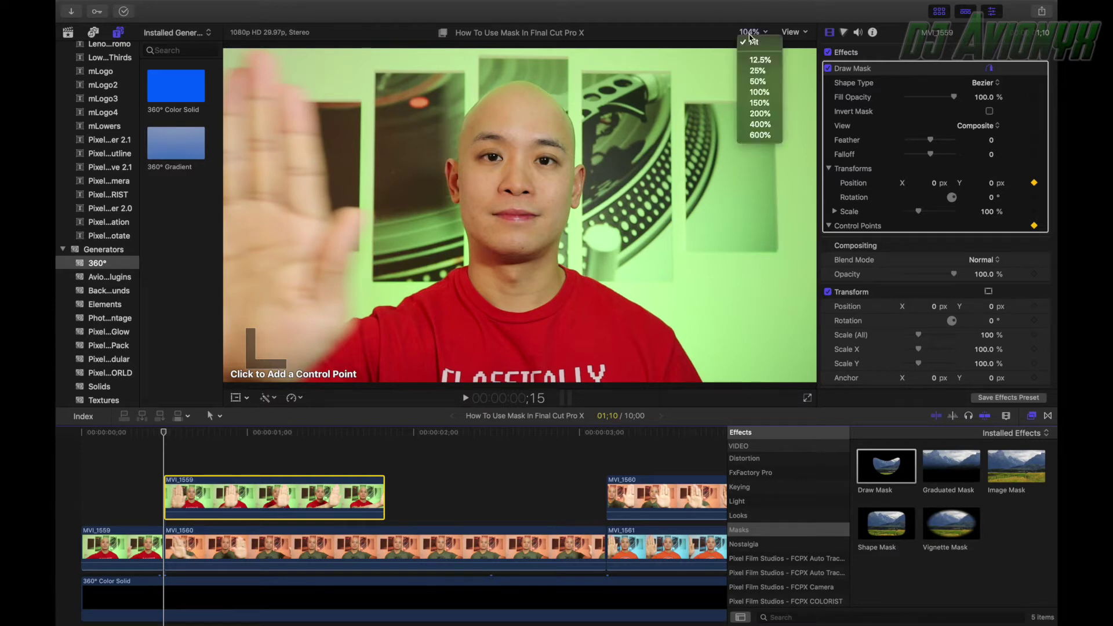
{"action": "left_click", "coordinate": [755, 82]}
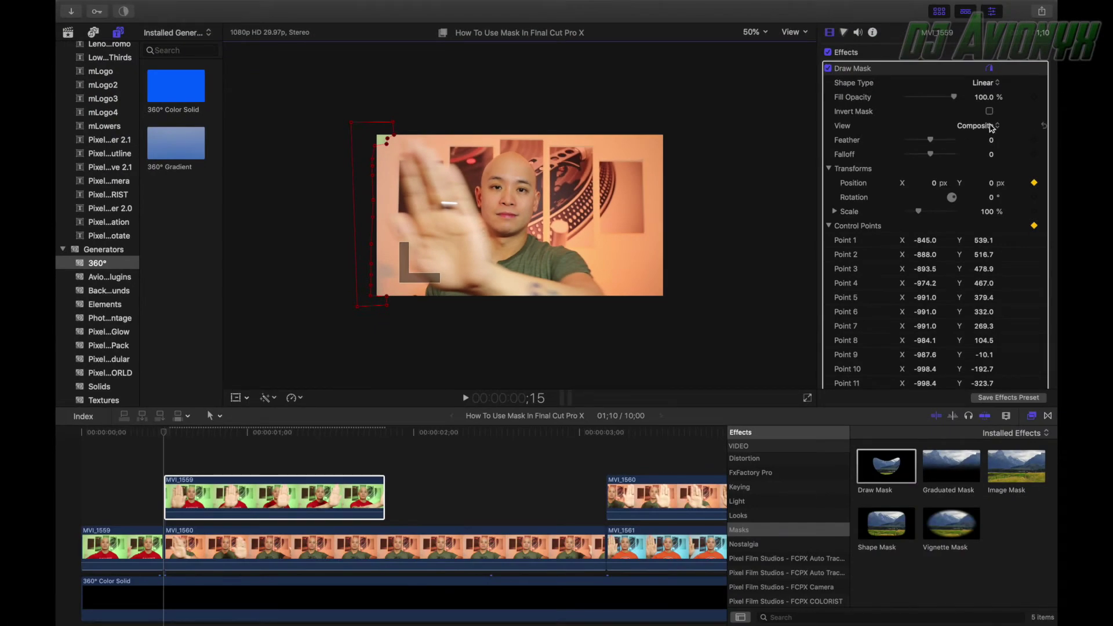
{"action": "left_click", "coordinate": [990, 112]}
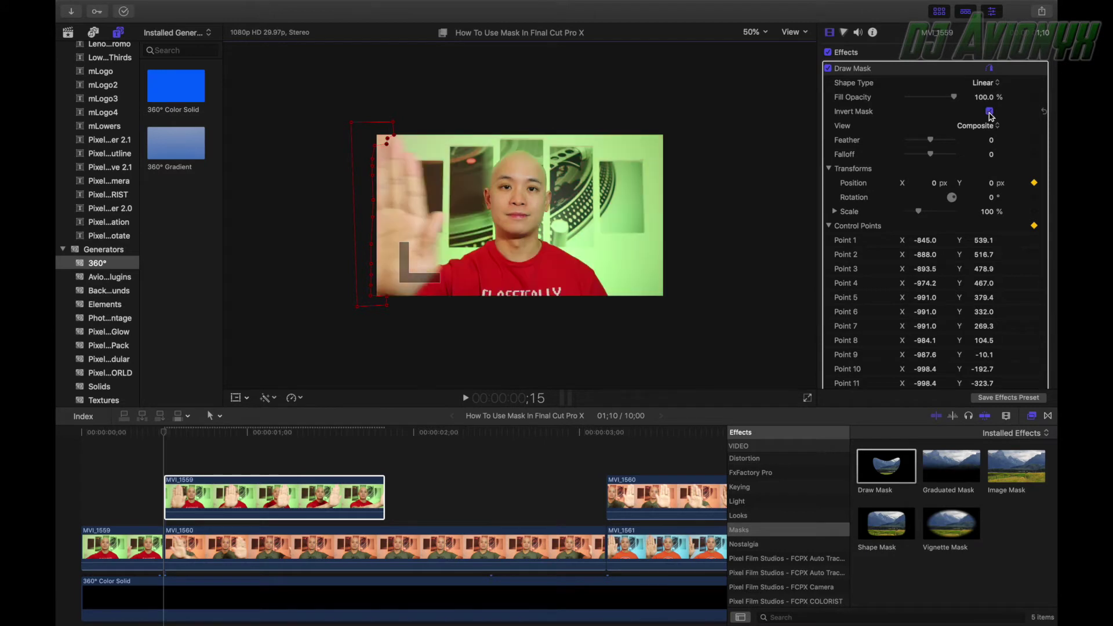
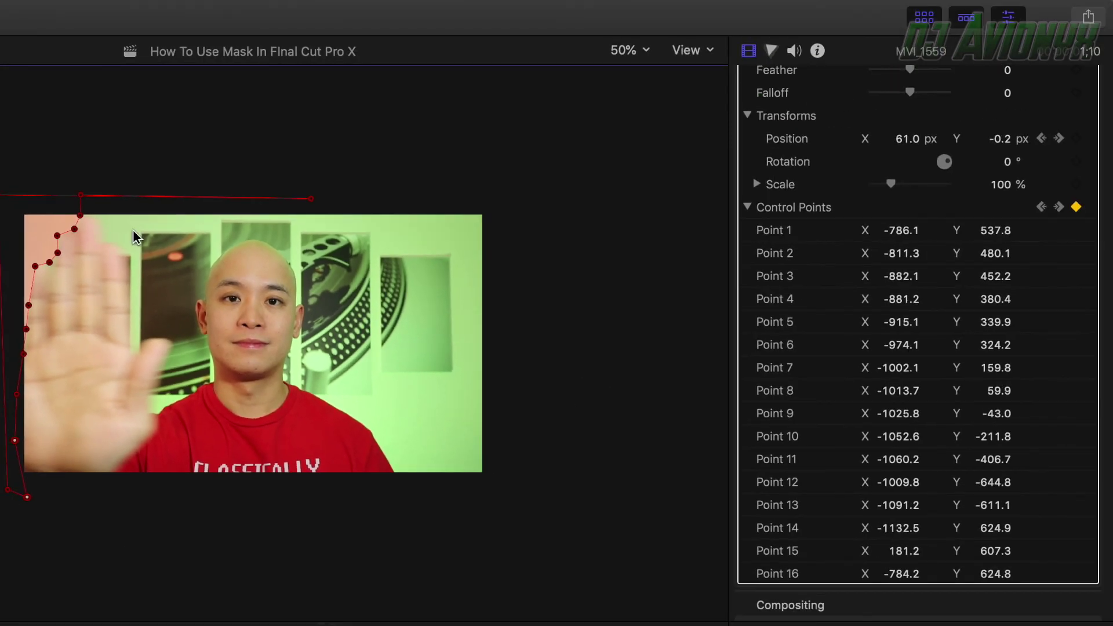
Step: Set the Feather of the hand-shaped Draw Mask on MVI_1559 to about 50
{"action": "scroll", "coordinate": [921, 250], "scroll_direction": "up", "scroll_amount": 5}
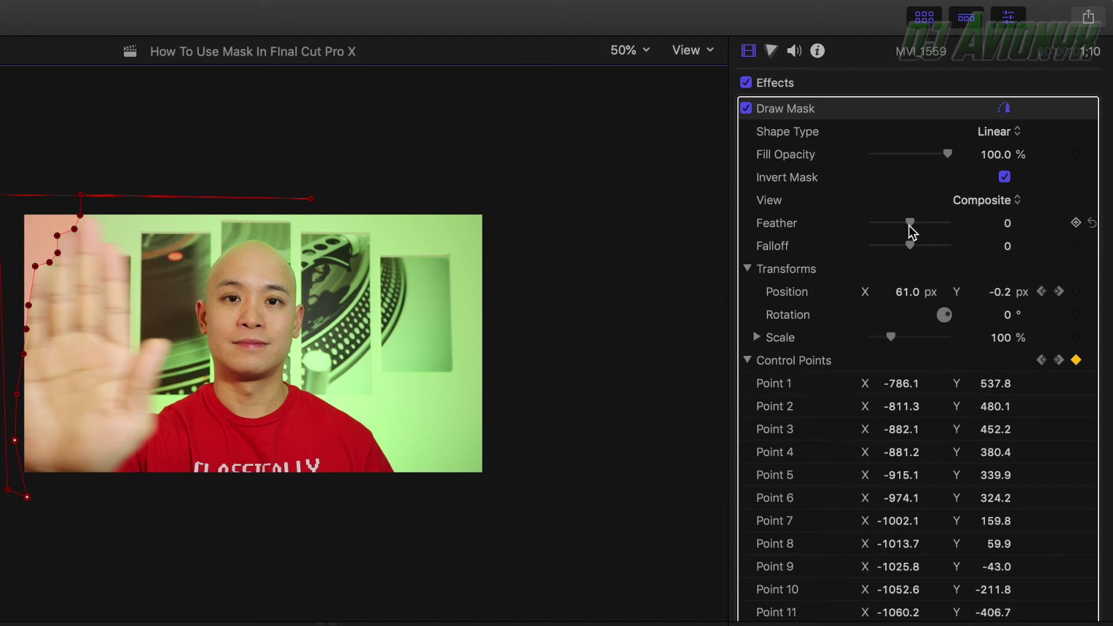
{"action": "left_click_drag", "start_coordinate": [909, 225], "coordinate": [930, 225]}
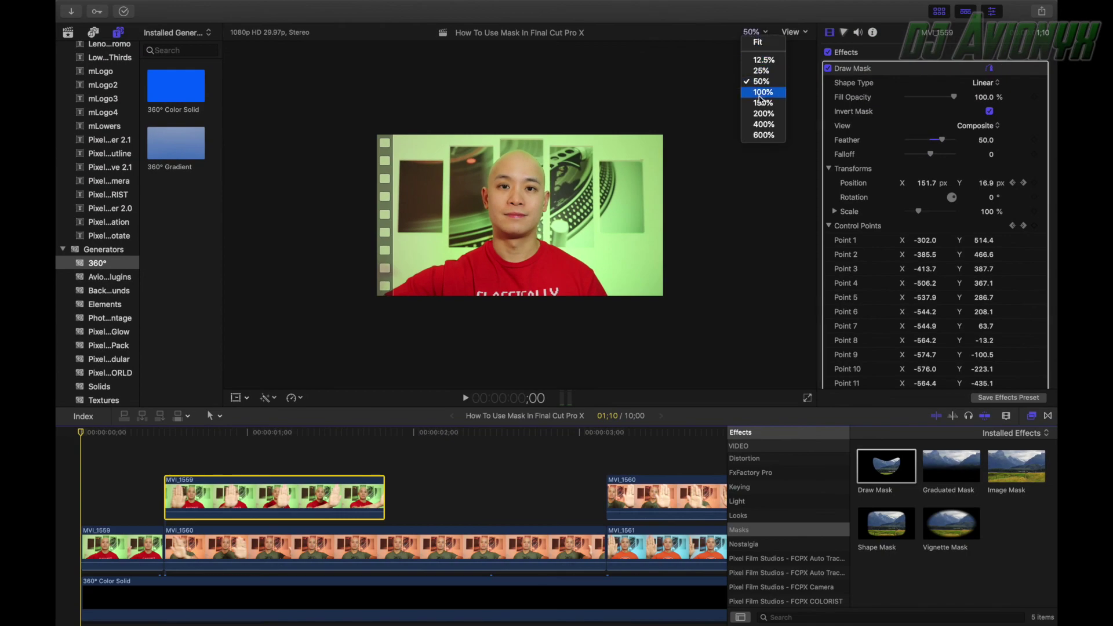
Step: Set the viewer to 100% and play the hand wipe from green MVI_1559 to orange MVI_1560
{"action": "left_click", "coordinate": [760, 95]}
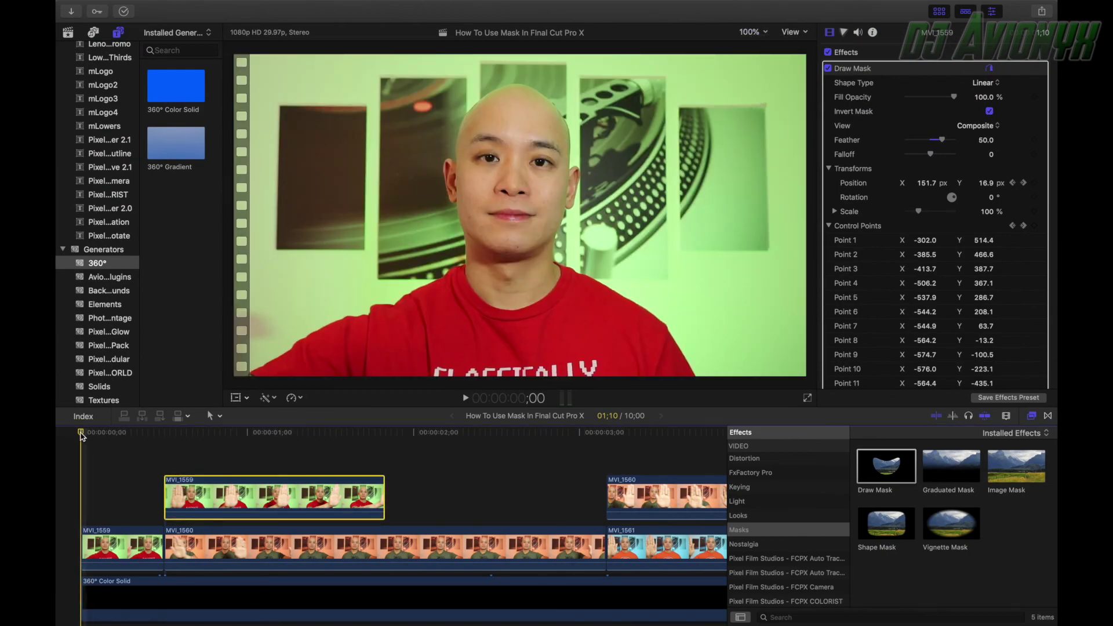
{"action": "key", "text": "space"}
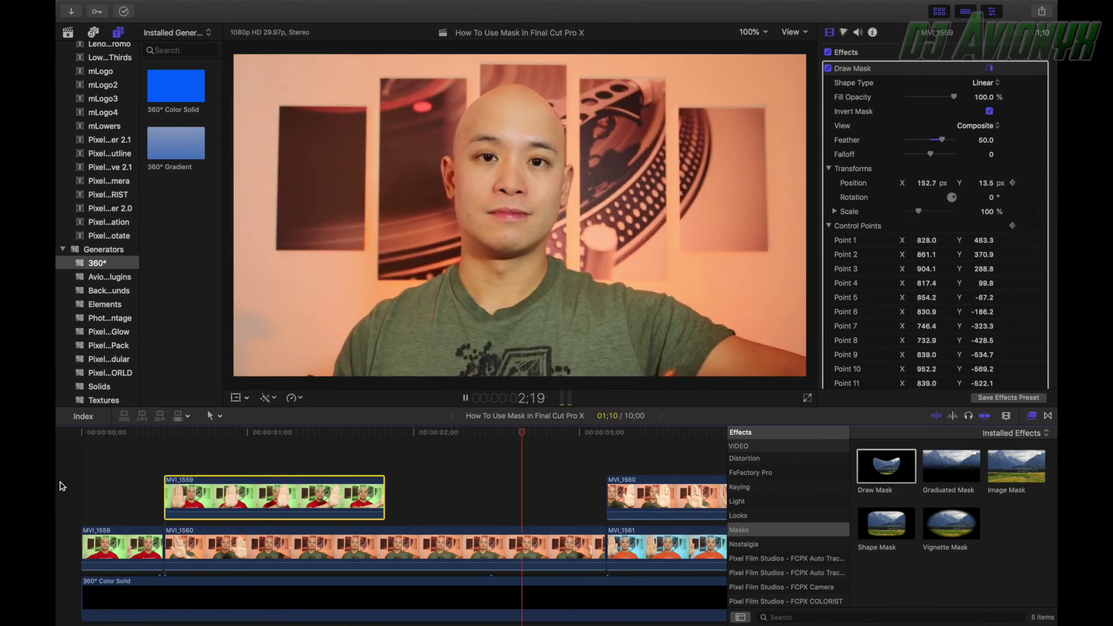
{"action": "left_click", "coordinate": [82, 479]}
{"action": "key", "text": "space"}
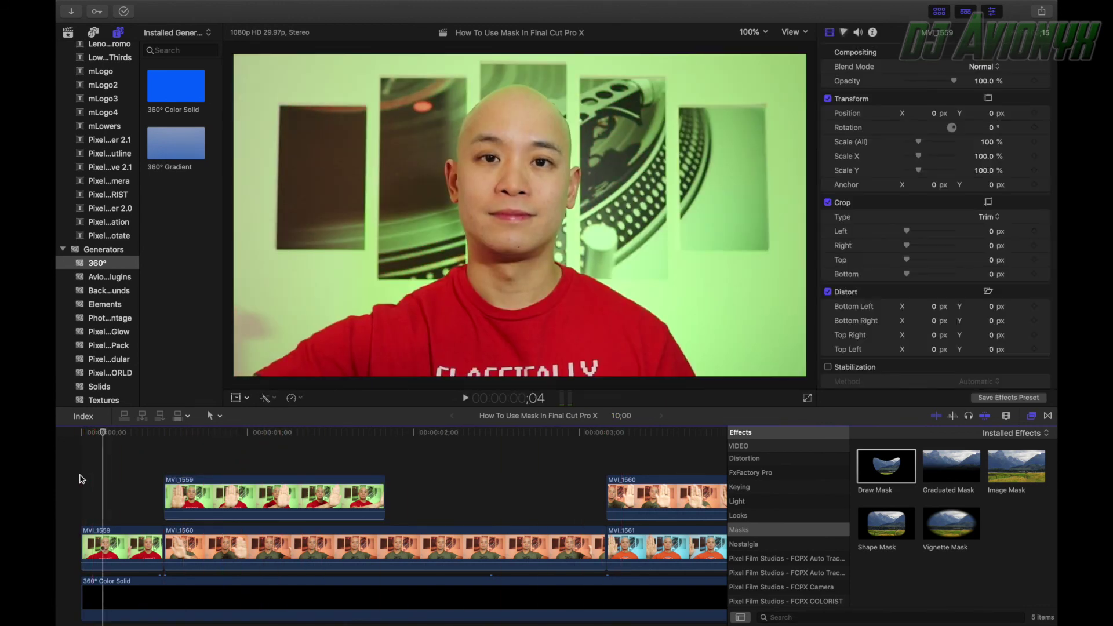
{"action": "scroll", "coordinate": [348, 505], "scroll_direction": "right", "scroll_amount": 10}
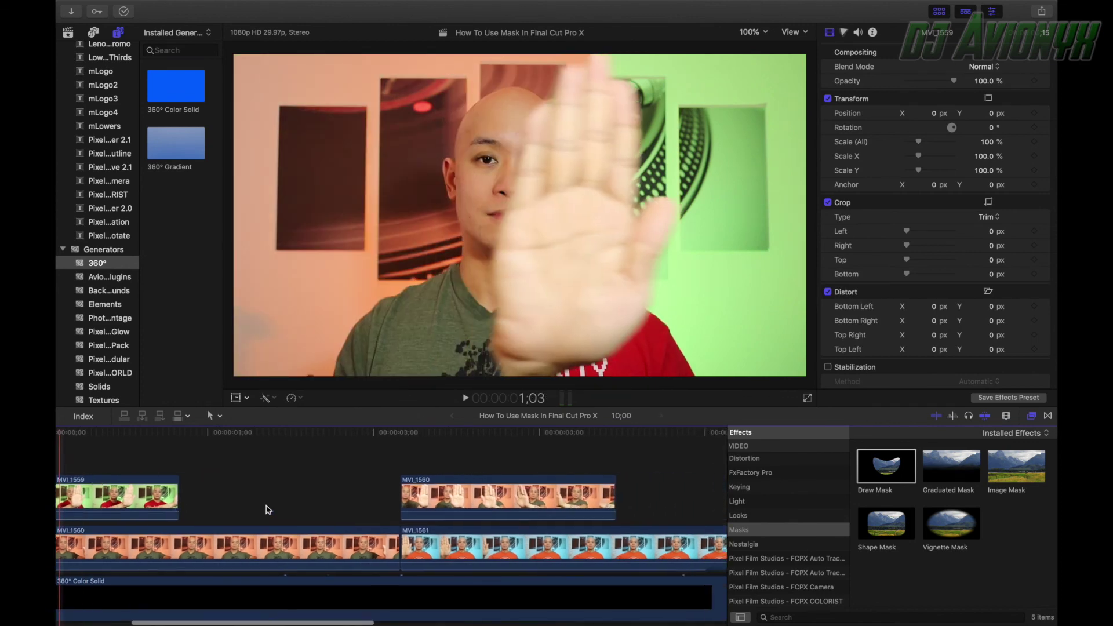
{"action": "left_click", "coordinate": [390, 499]}
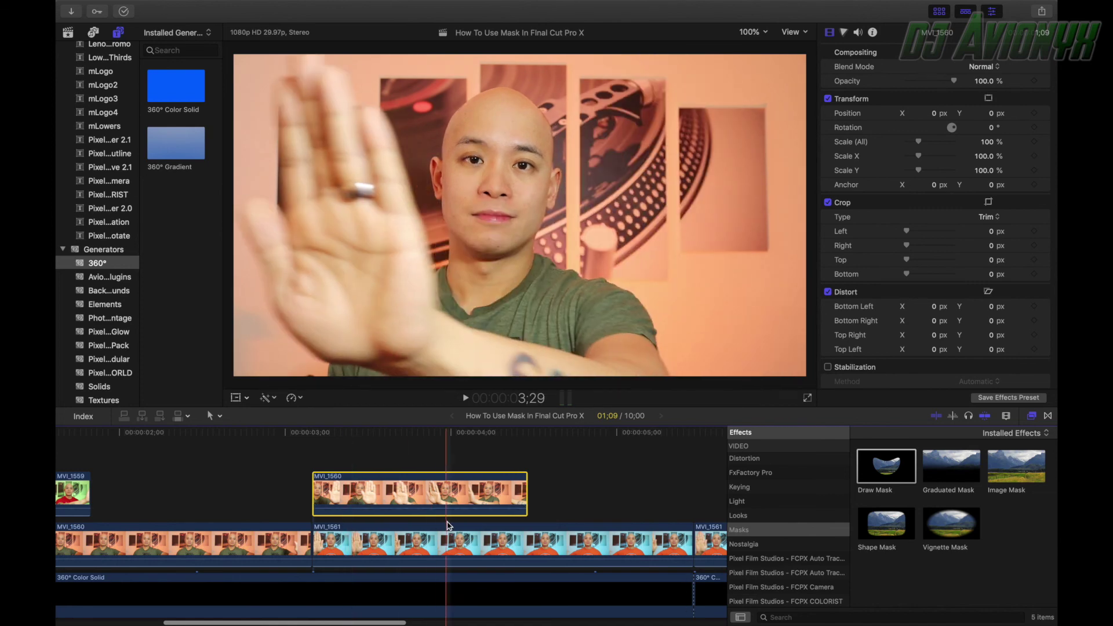
{"action": "scroll", "coordinate": [329, 510], "scroll_direction": "left", "scroll_amount": 10}
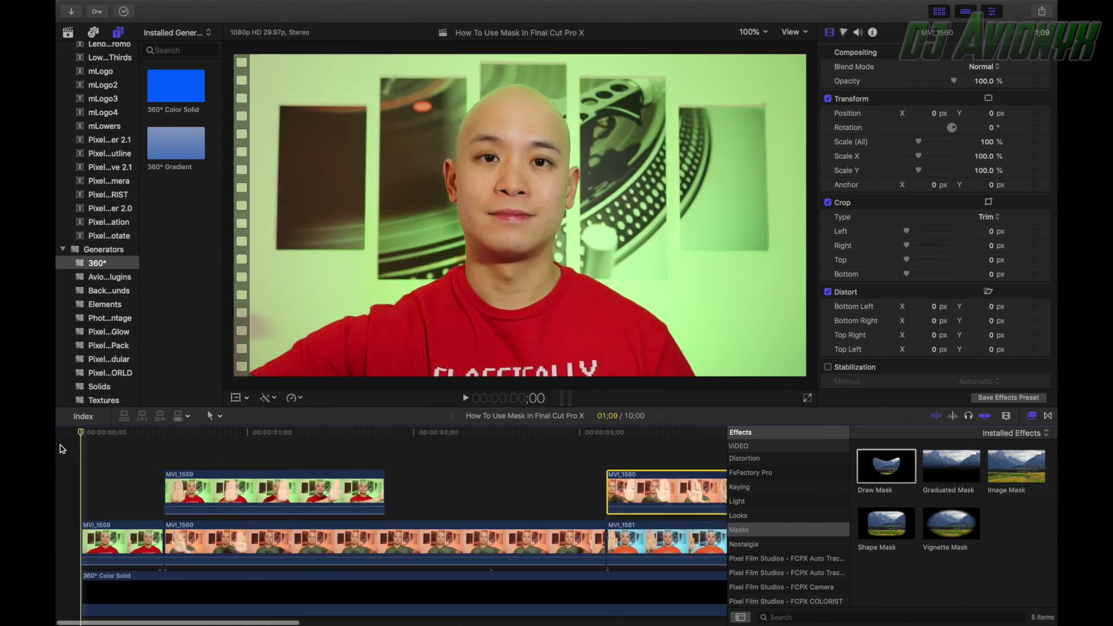
{"action": "left_click", "coordinate": [90, 475]}
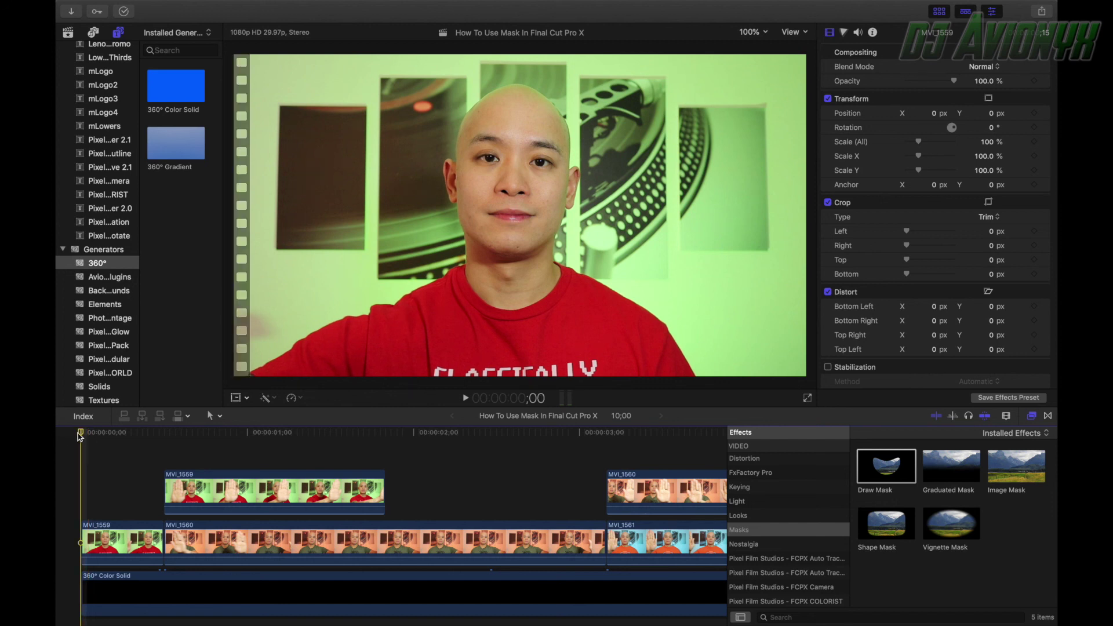
{"action": "key", "text": "space"}
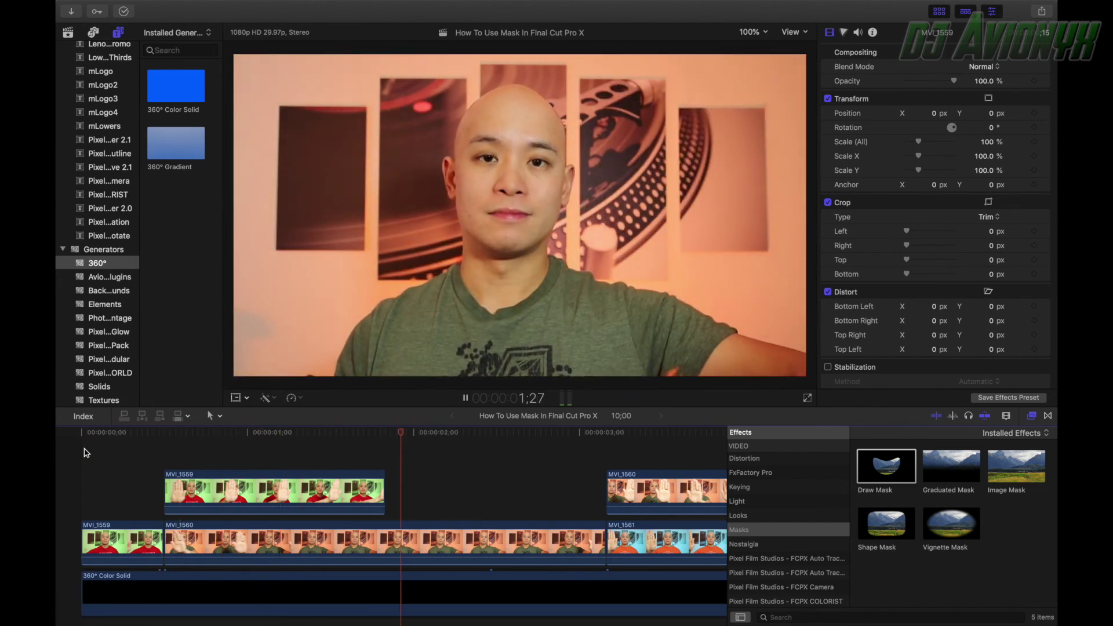
{"action": "key", "text": "space"}
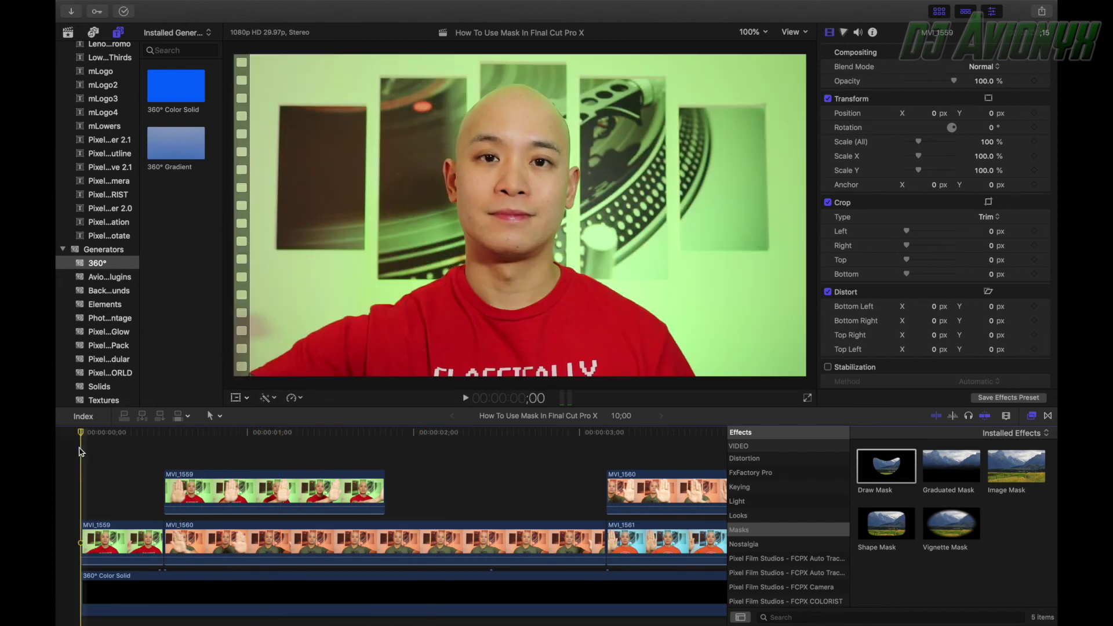